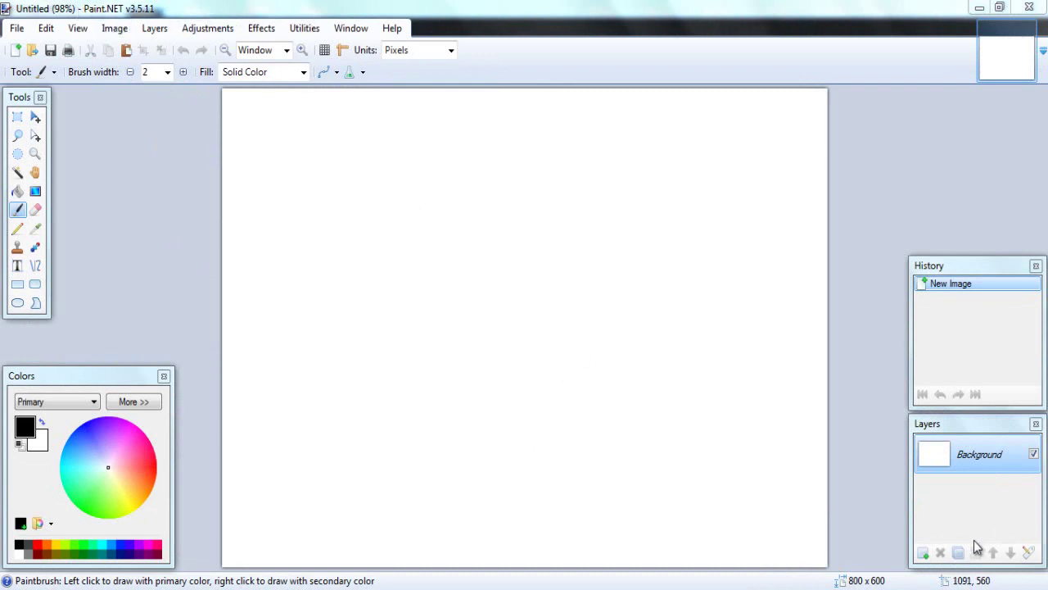
Add a new layer and start Bevan size 96 text on the canvas's left side
click(922, 554)
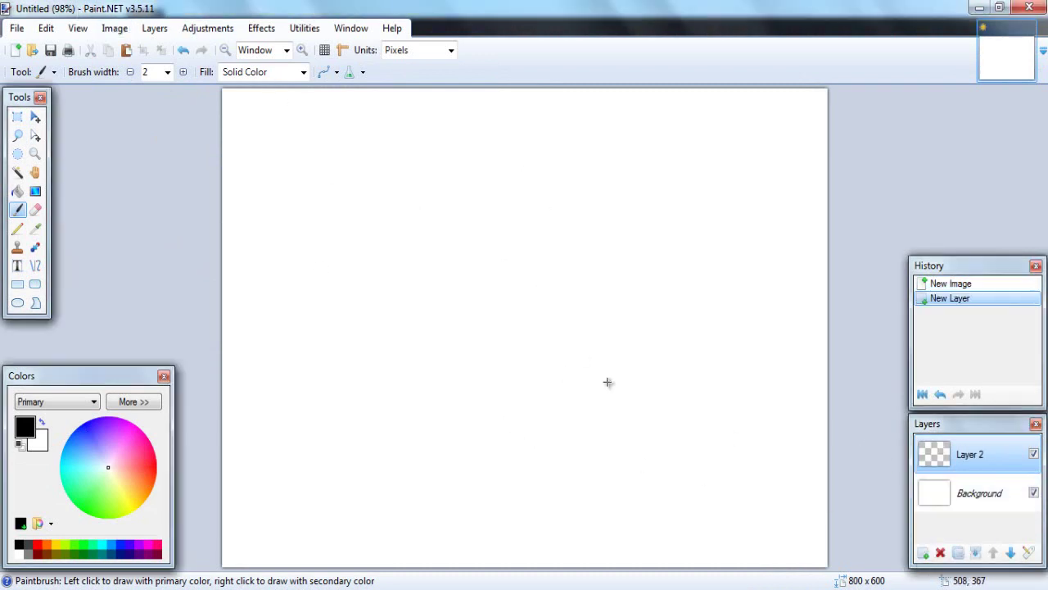
click(17, 267)
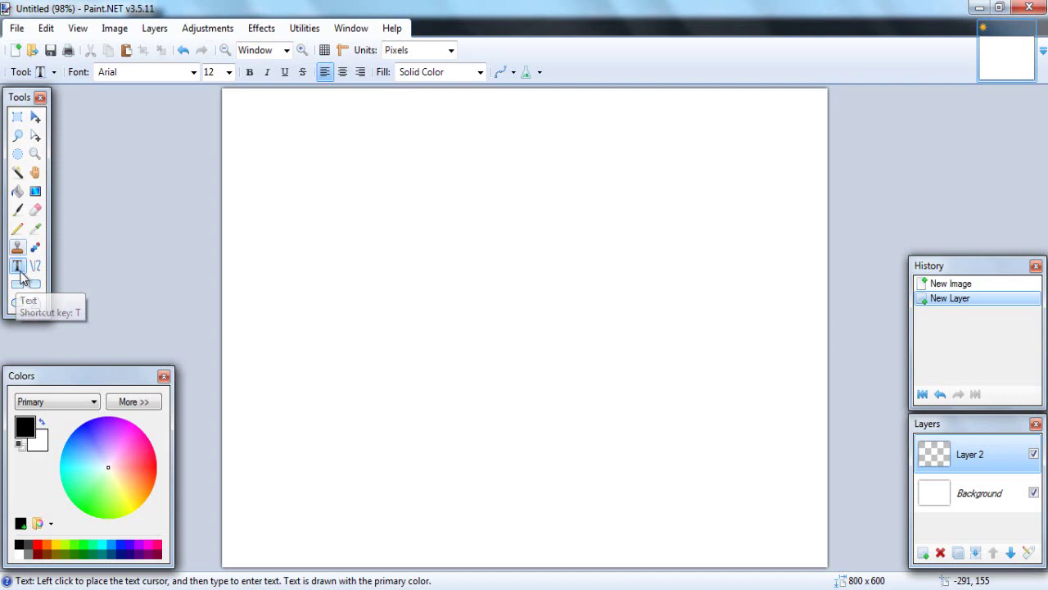
click(194, 72)
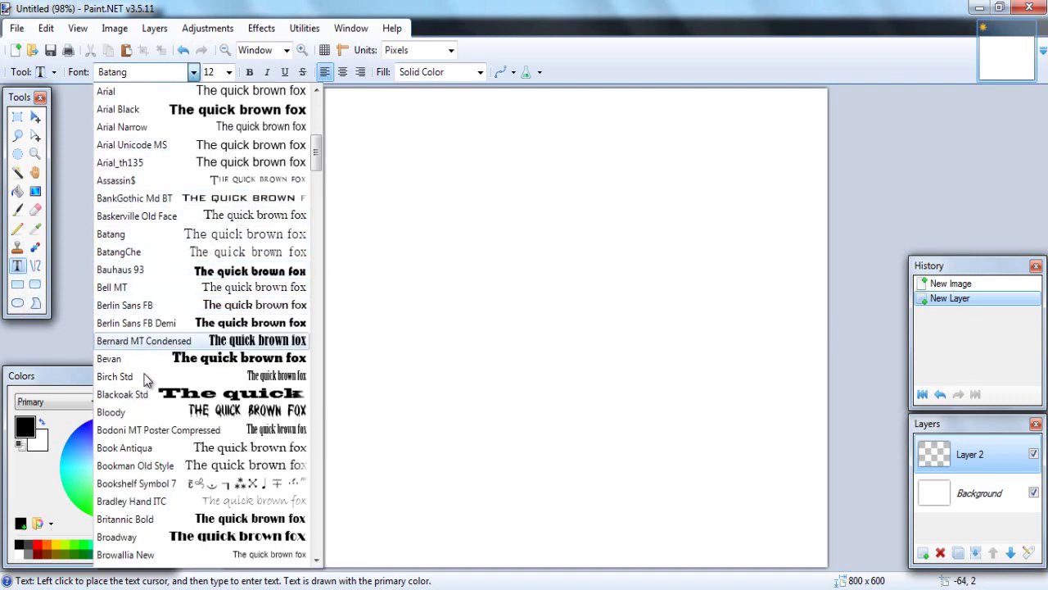
scroll(146, 380, down, 2)
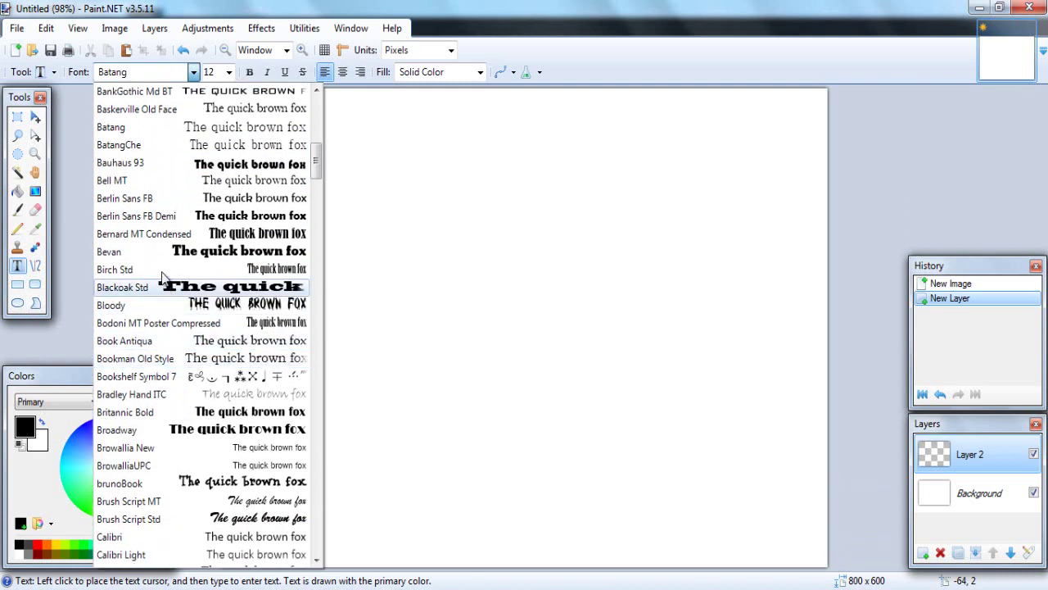
click(150, 252)
click(228, 72)
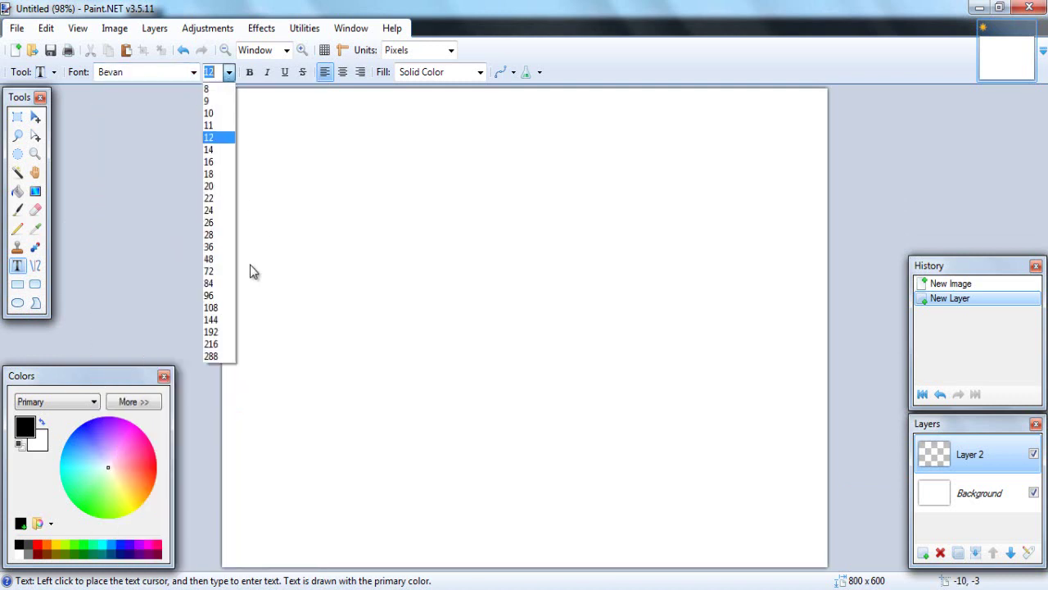
click(211, 295)
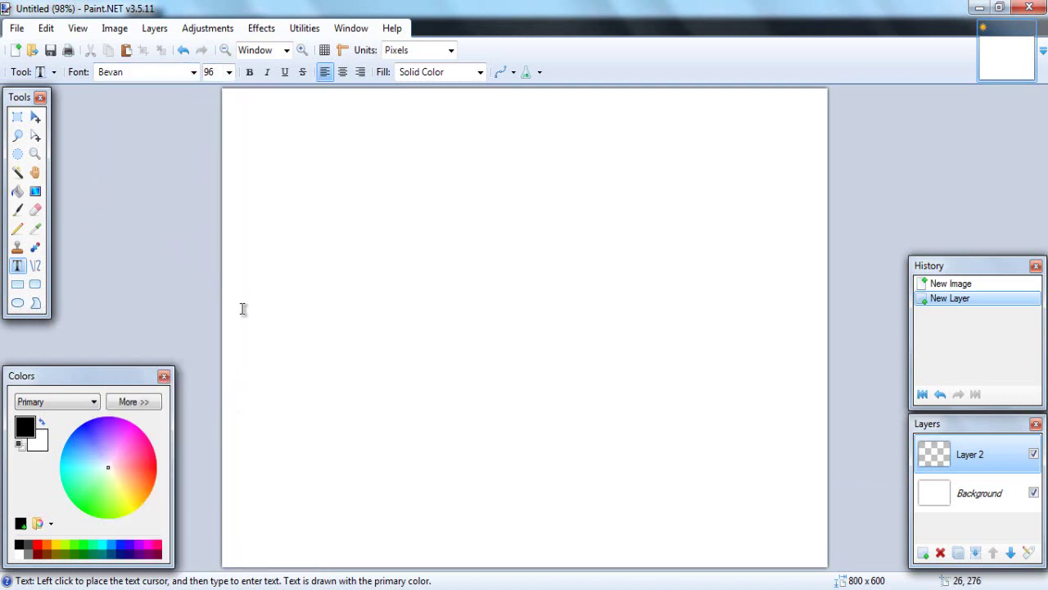
click(242, 308)
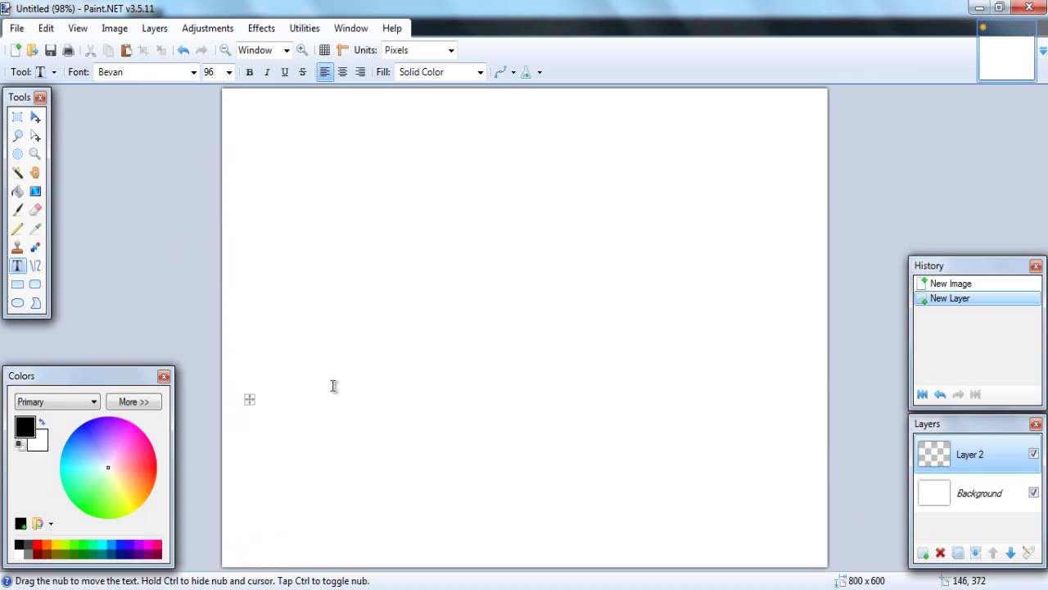
Type 'Message', nudge it toward the canvas centre, and duplicate the text layer
text(Me)
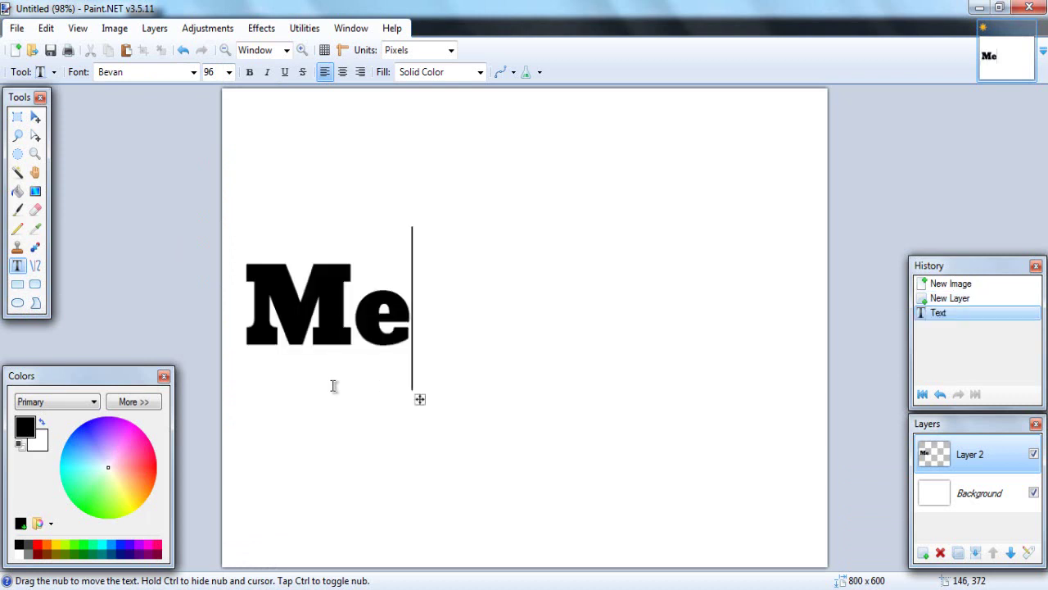
text(ssage)
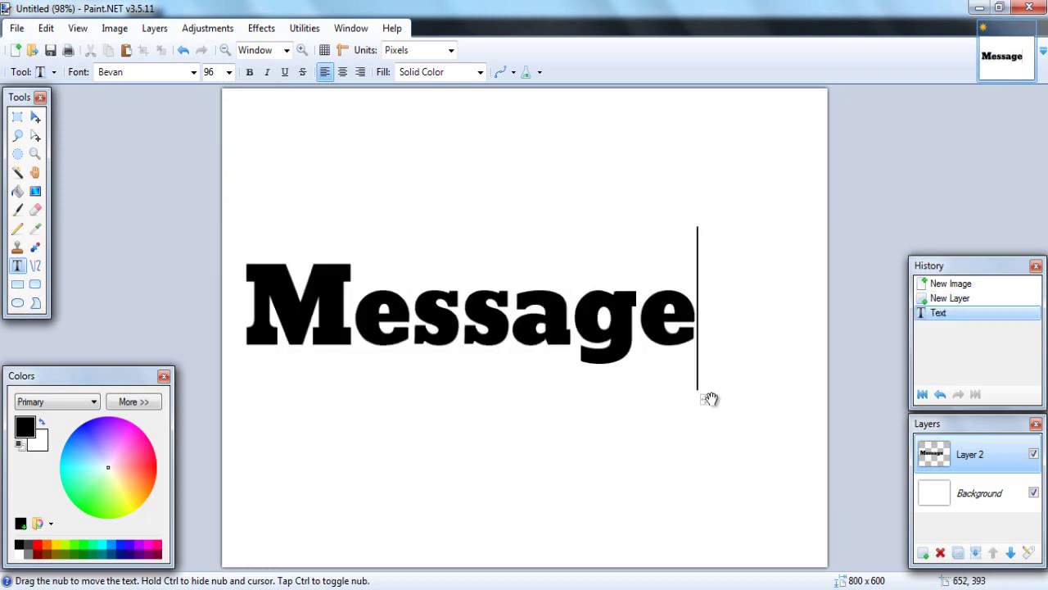
drag(709, 398, 758, 407)
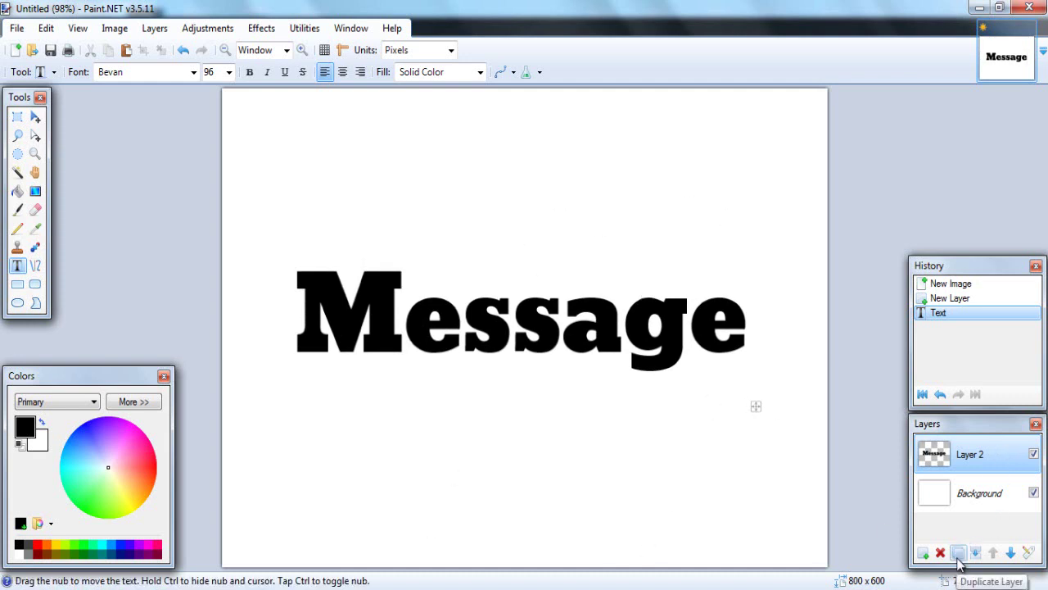
click(957, 554)
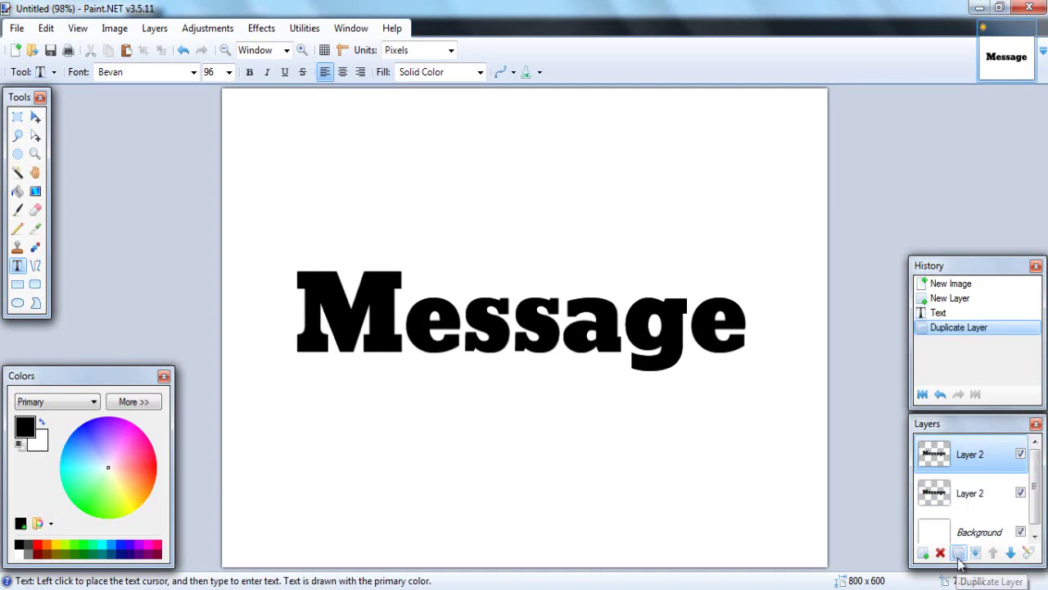
click(20, 172)
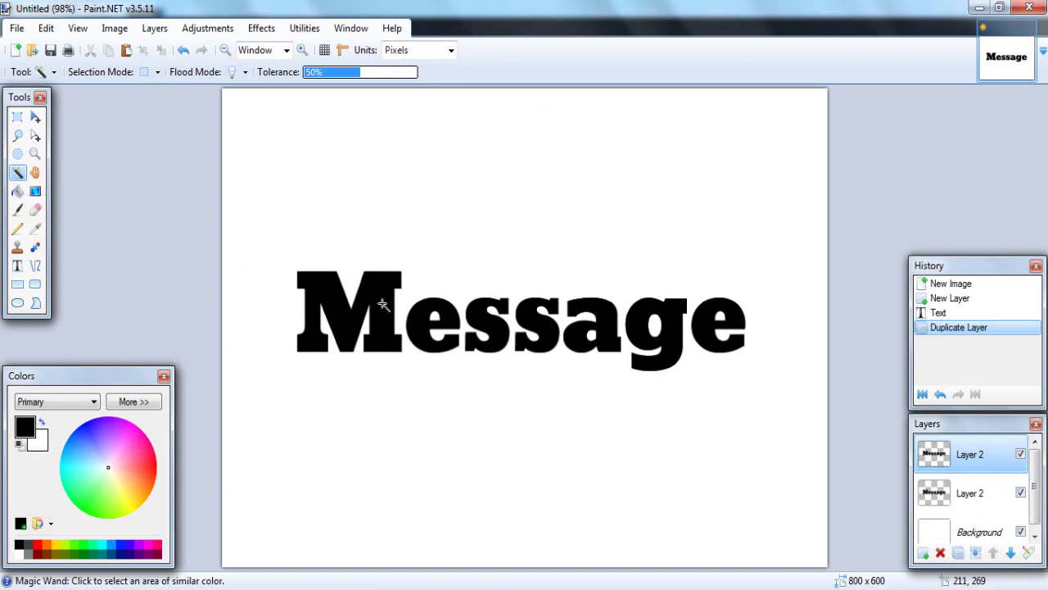
Magic Wand-select the black 'Message' letters on the top text layer
click(382, 304)
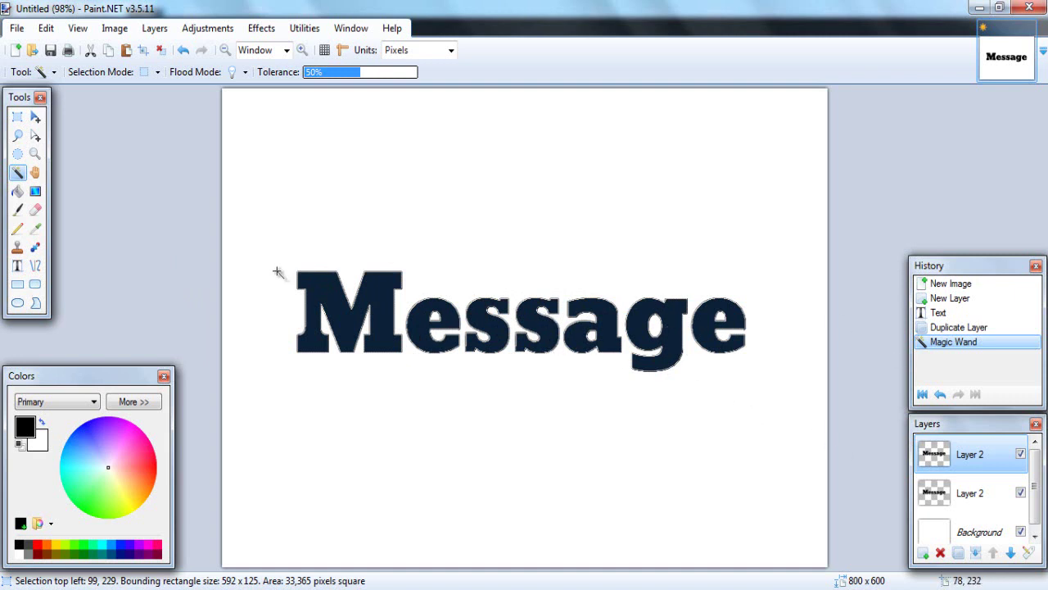
click(35, 191)
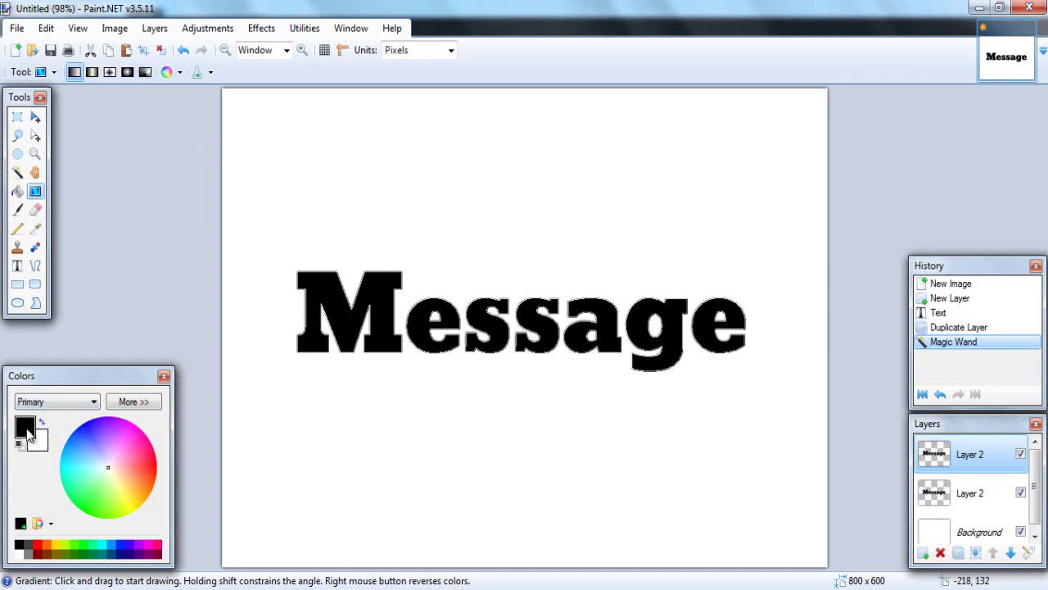
Set the primary colour to dark grey 212121 and the secondary to grey 878787
click(131, 401)
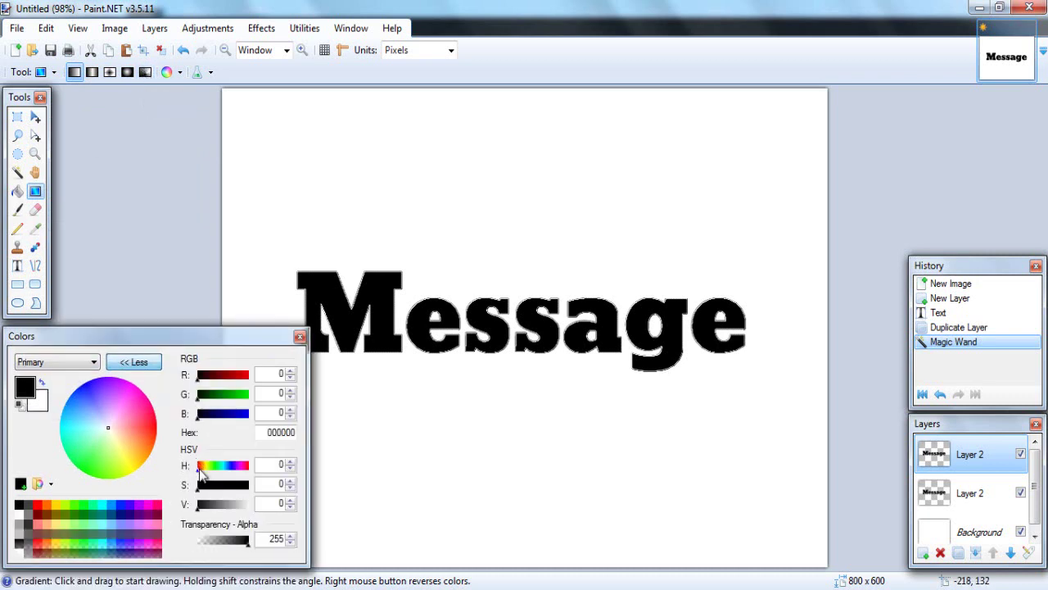
click(205, 505)
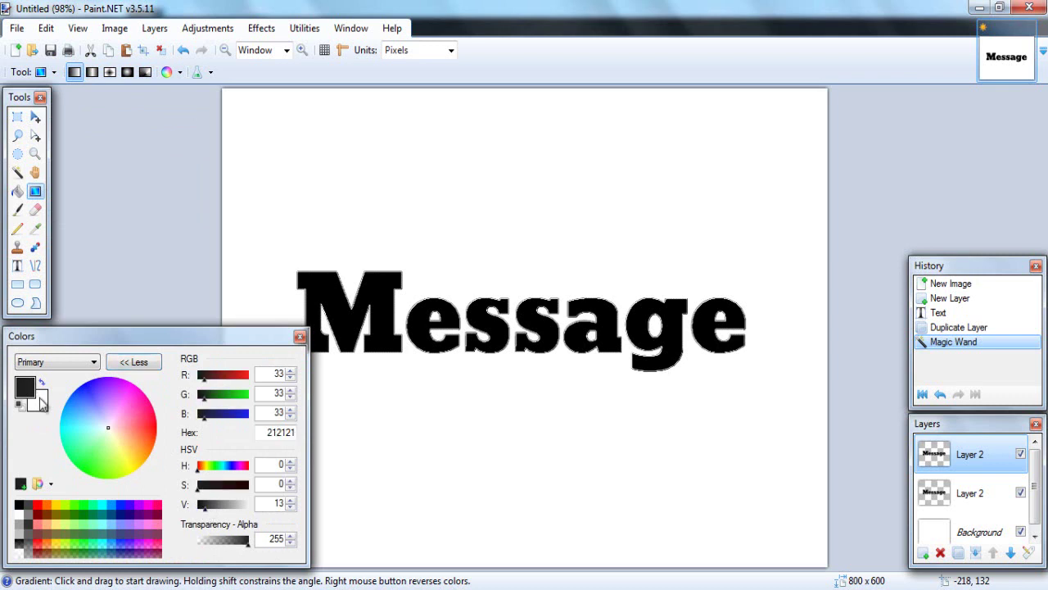
click(43, 409)
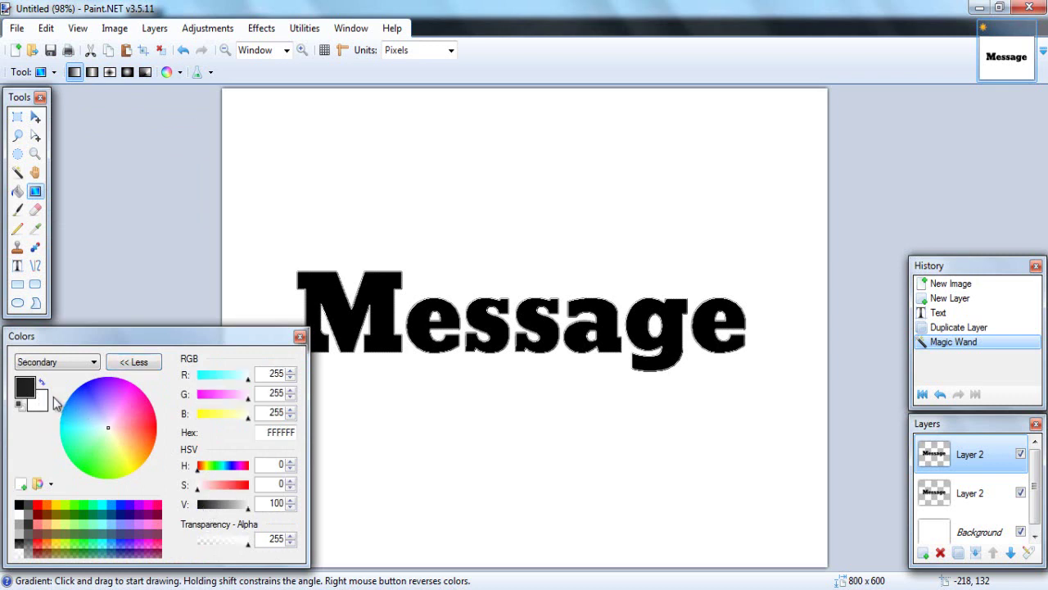
drag(236, 508, 225, 508)
click(131, 362)
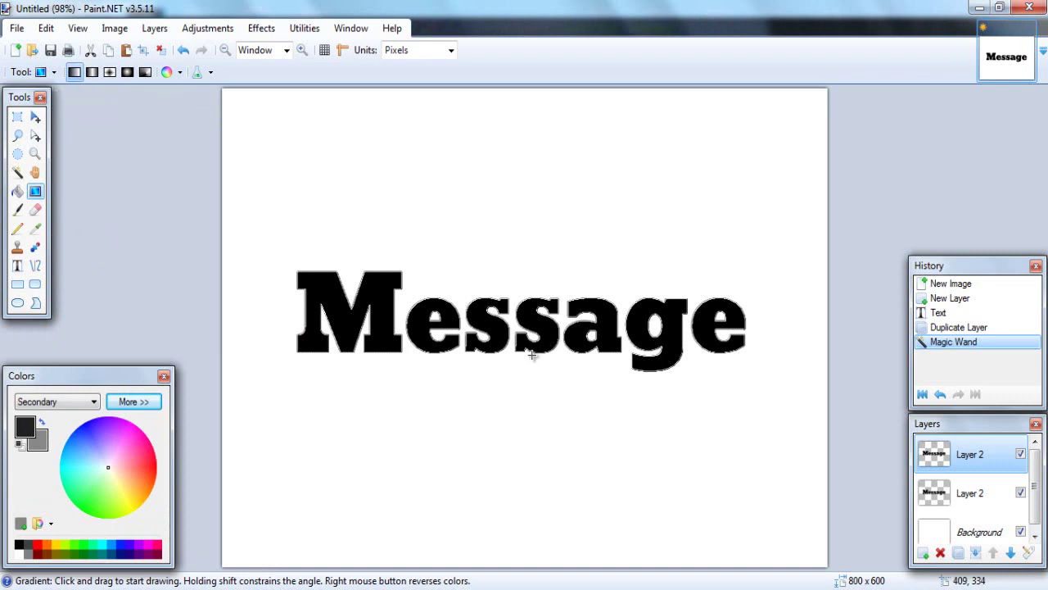
Draw an upward dark-to-grey gradient across the letters, then deselect and inspect the result
mouse_move(531, 355)
mouse_down()
mouse_move(532, 266)
mouse_move(533, 328)
mouse_move(533, 299)
mouse_move(503, 355)
mouse_move(566, 225)
mouse_move(531, 240)
mouse_move(532, 264)
mouse_move(532, 236)
mouse_up()
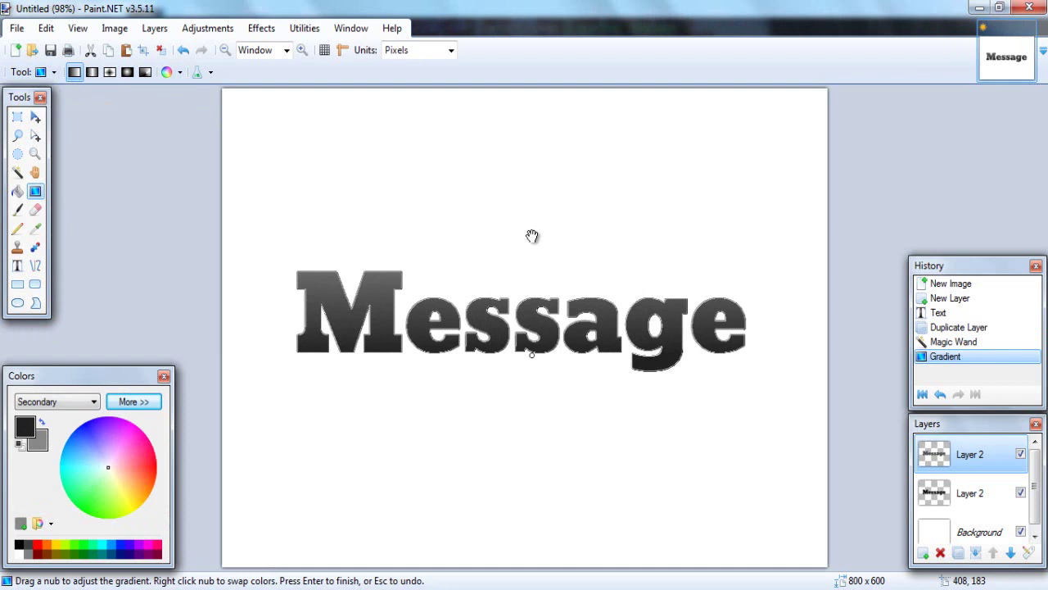
key(Return)
key(ctrl+d)
key(ctrl+minus)
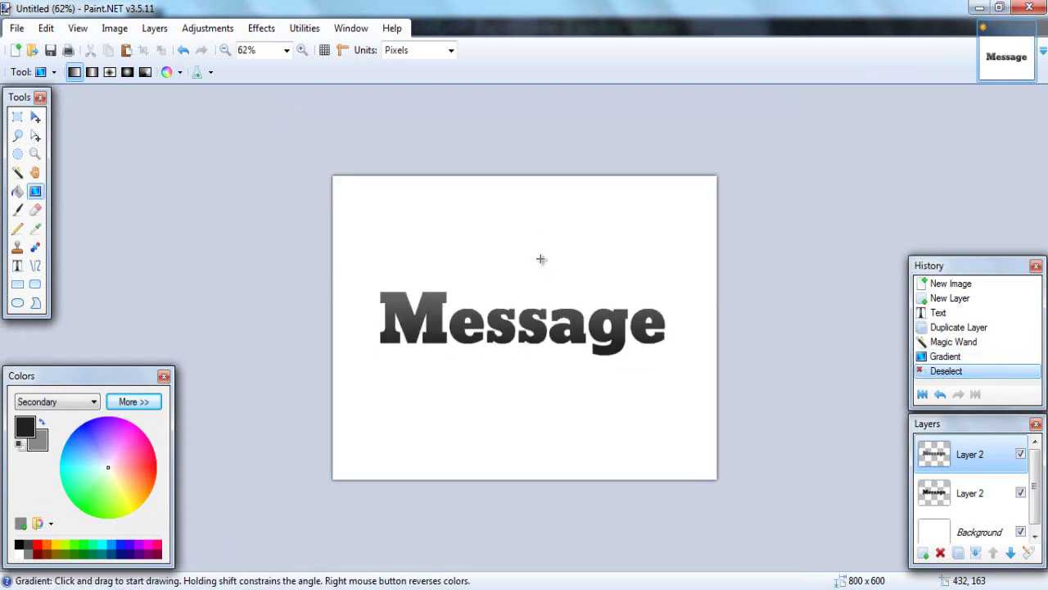
scroll(541, 259, up, 3)
key(ctrl+z)
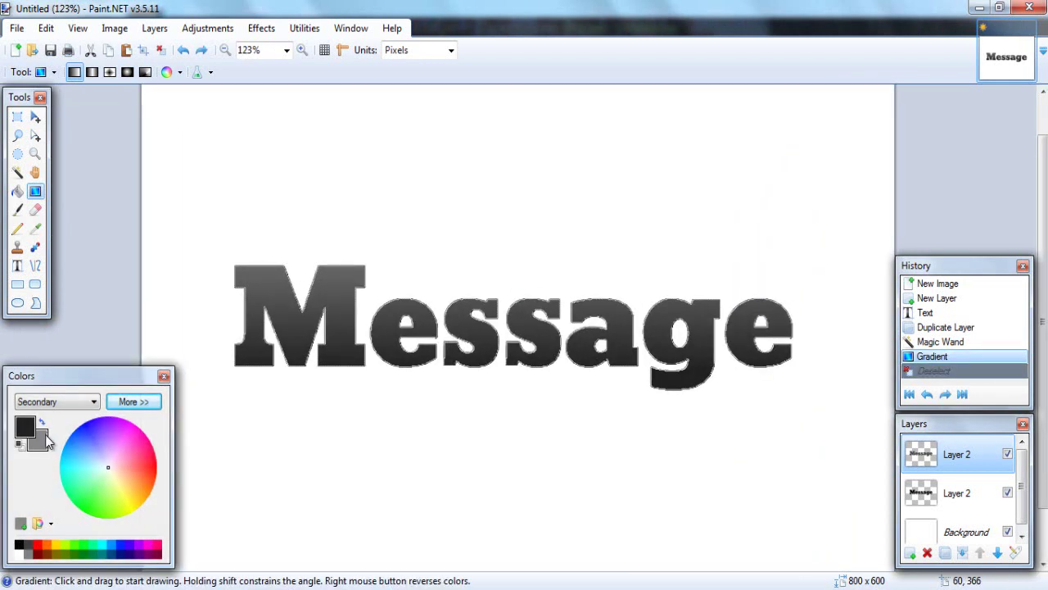
Lighten the secondary colour to AFAFAF and redraw the gradient upward across the text
click(133, 402)
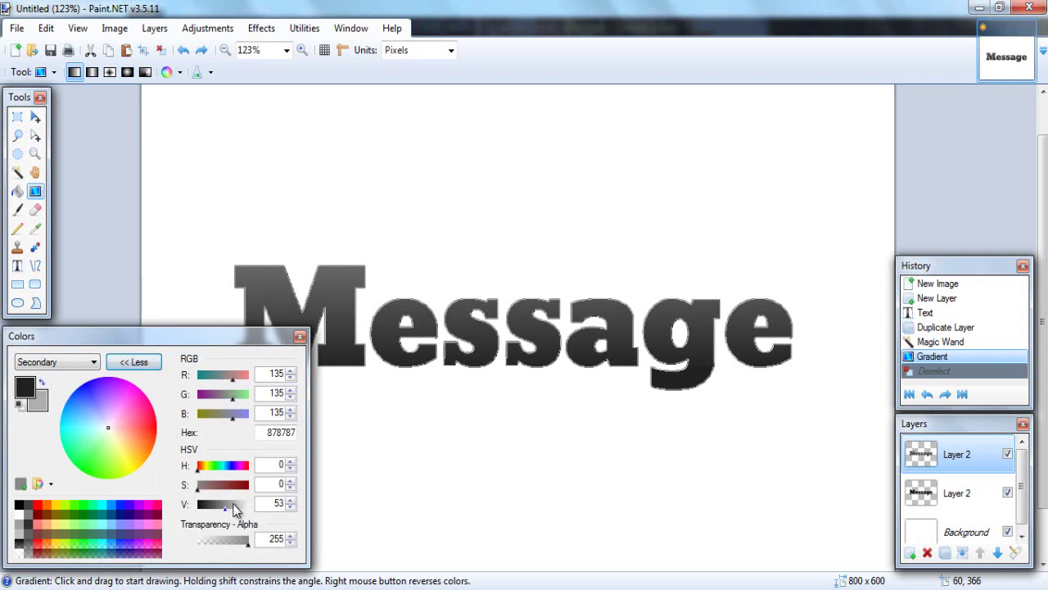
click(233, 504)
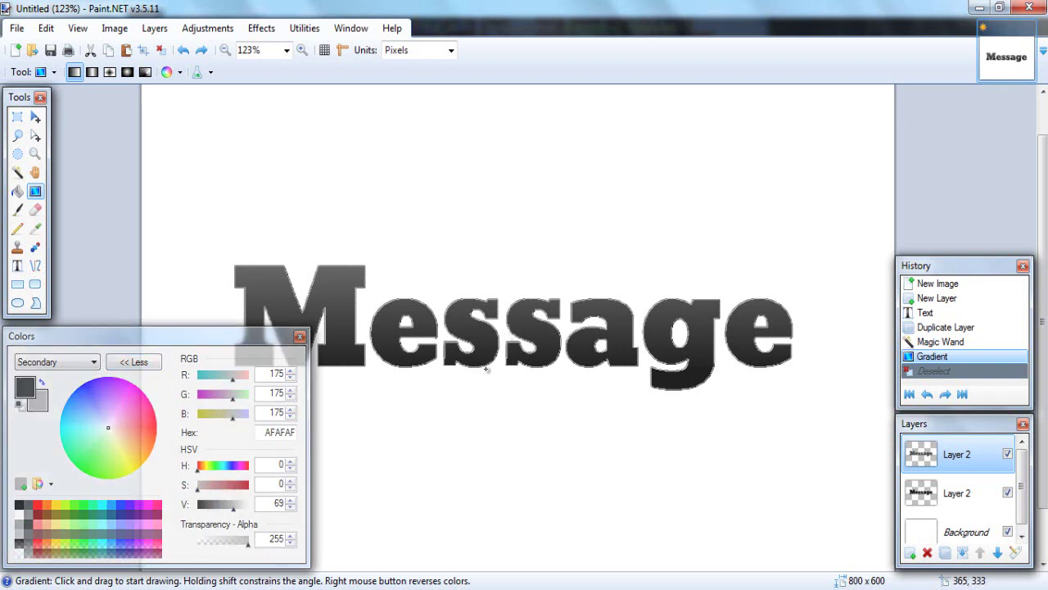
drag(486, 370, 485, 294)
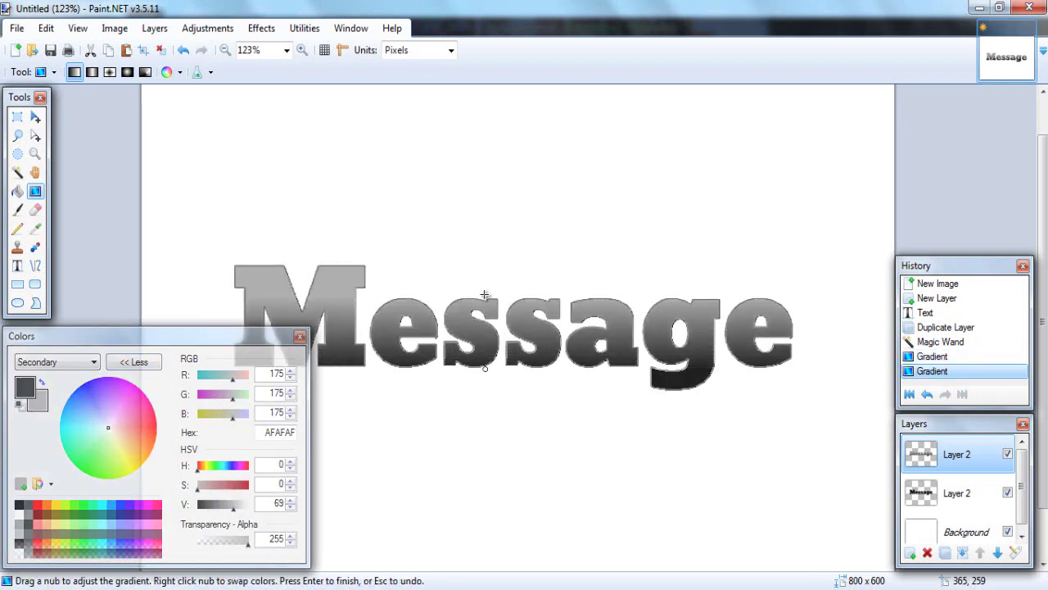
Reshade the letters with a short upward Linear Reflected gradient and clear the selection
click(91, 72)
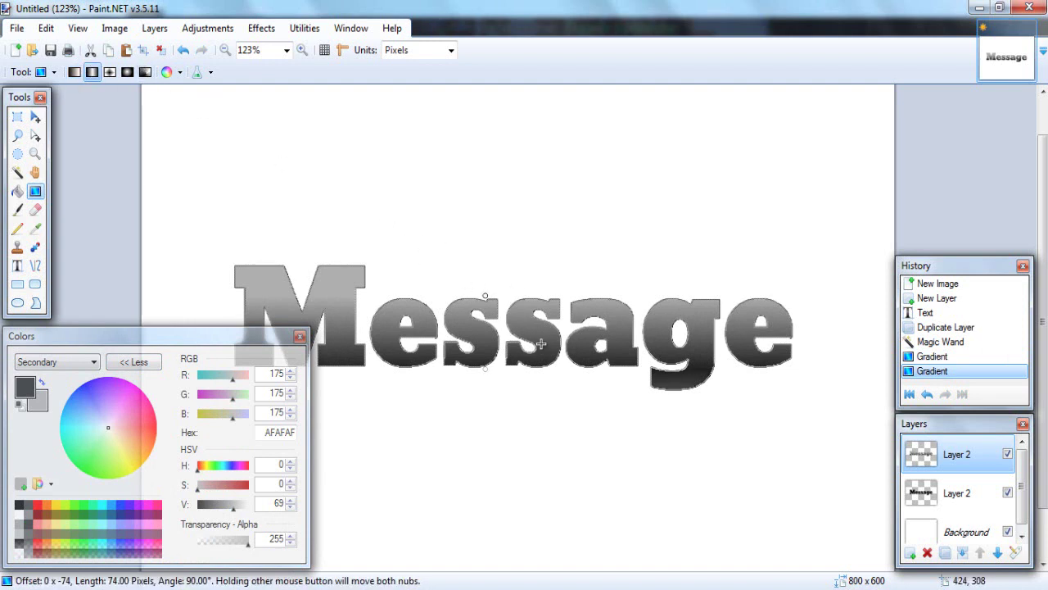
drag(540, 344, 536, 269)
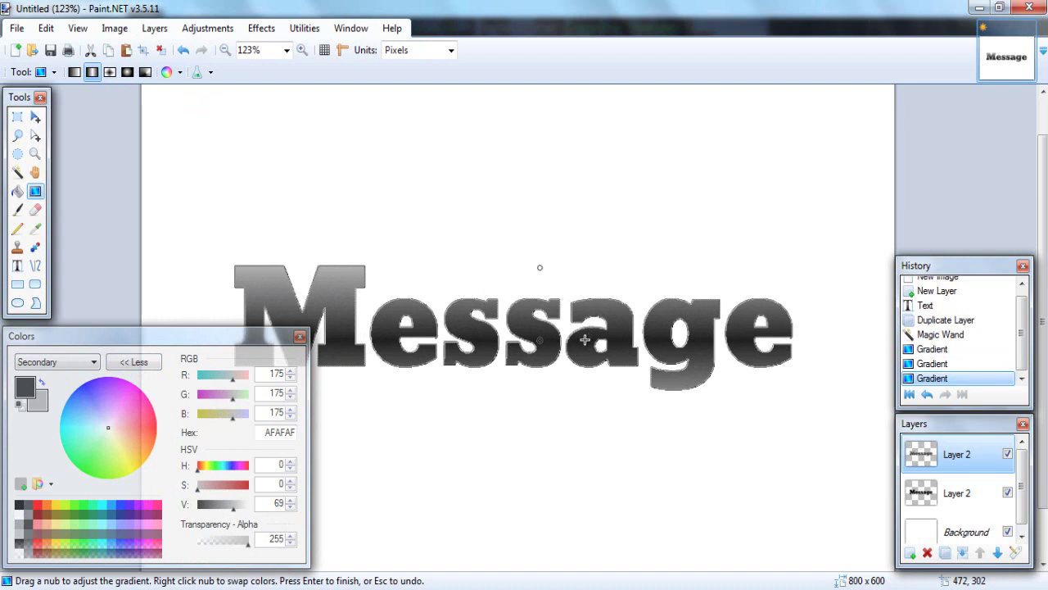
drag(584, 339, 585, 285)
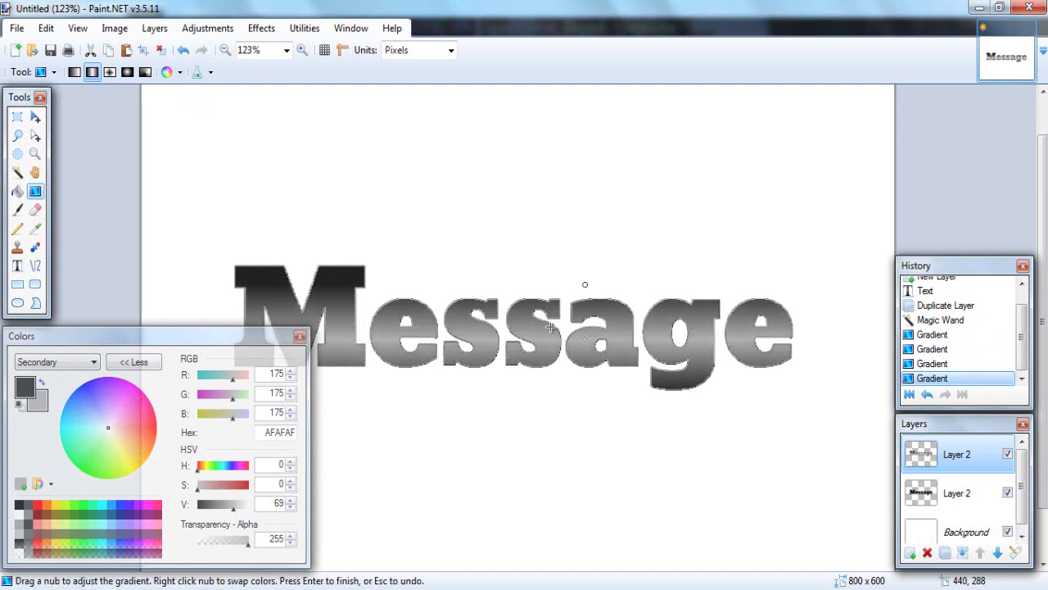
drag(538, 330, 538, 289)
key(ctrl+d)
scroll(541, 334, down, 5)
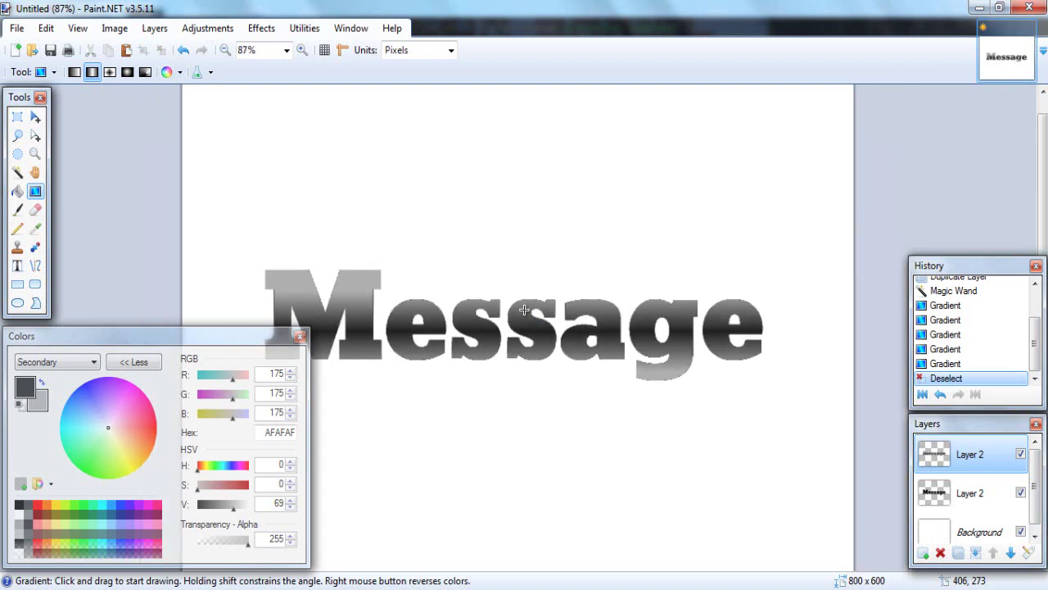
scroll(524, 325, up, 4)
Delete the white Background layer and reselect the Message letters with the Magic Wand
click(927, 494)
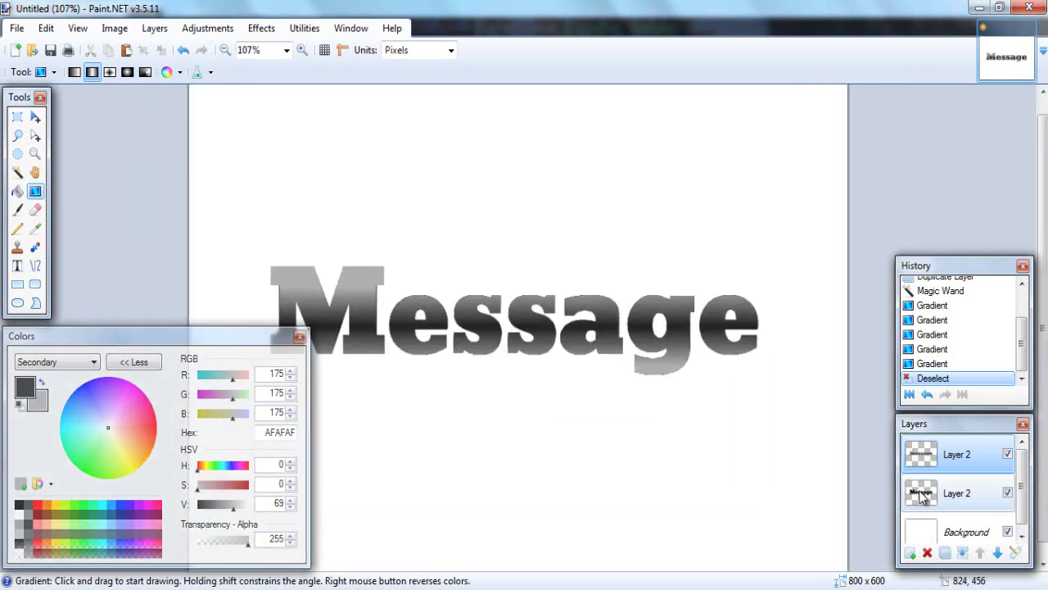
click(943, 533)
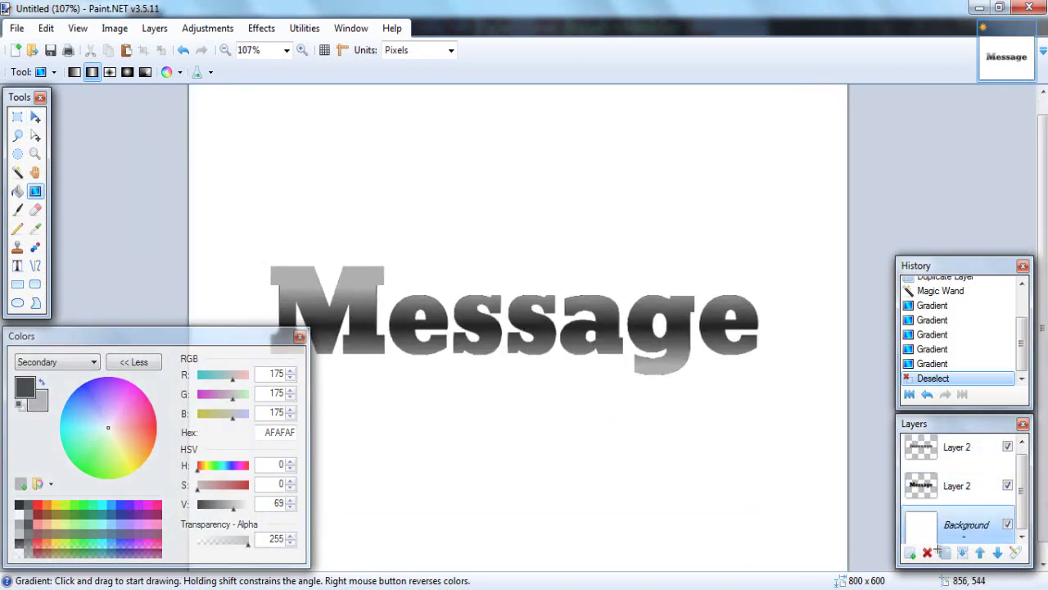
click(927, 552)
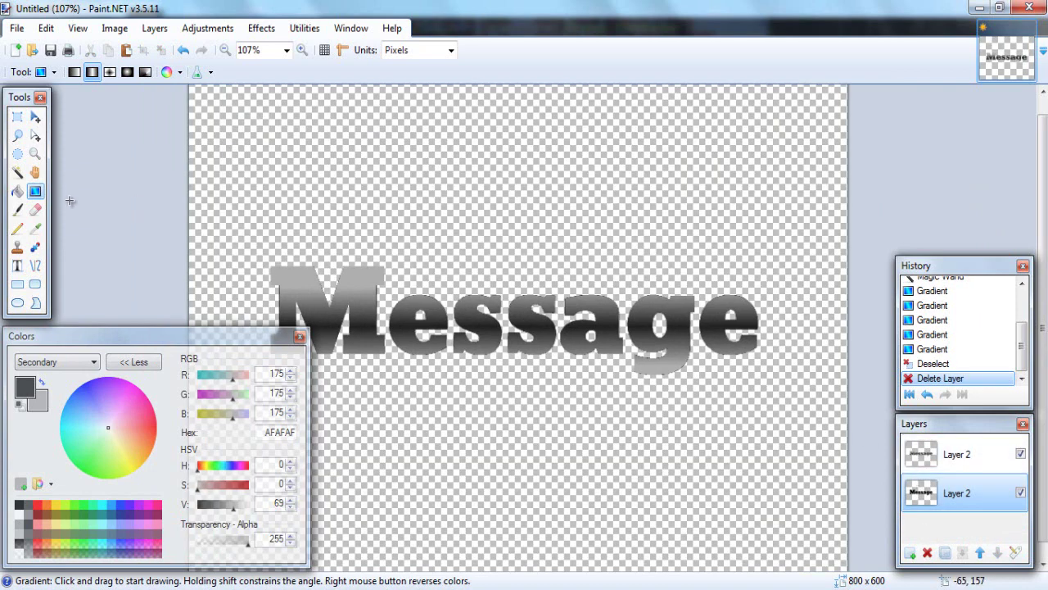
click(18, 171)
click(366, 317)
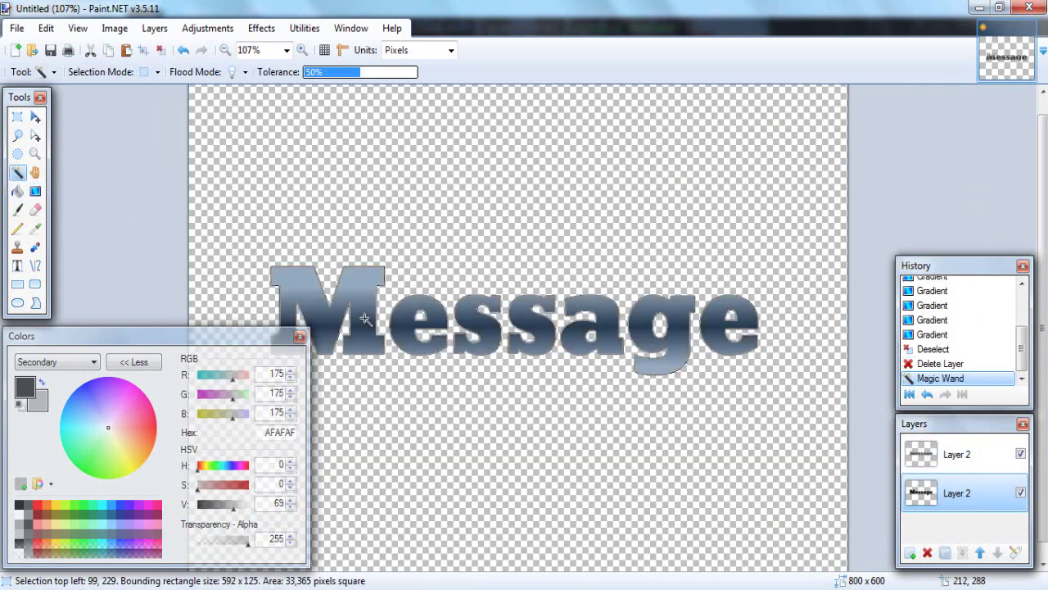
Paint the selected letters solid white with a width-500 line, keeping this layer below the gradient text
click(36, 266)
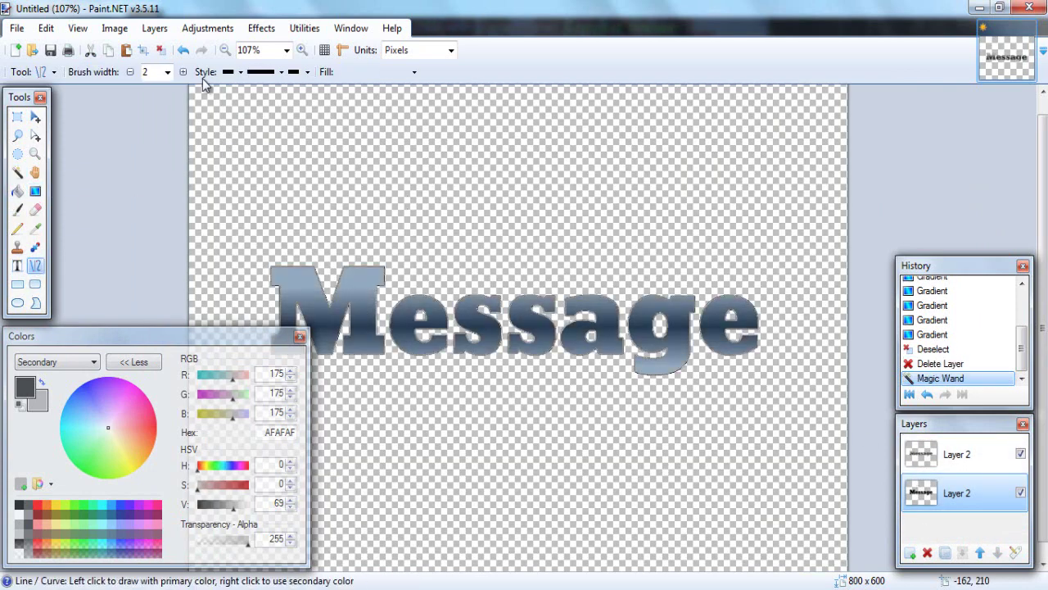
click(168, 72)
click(155, 413)
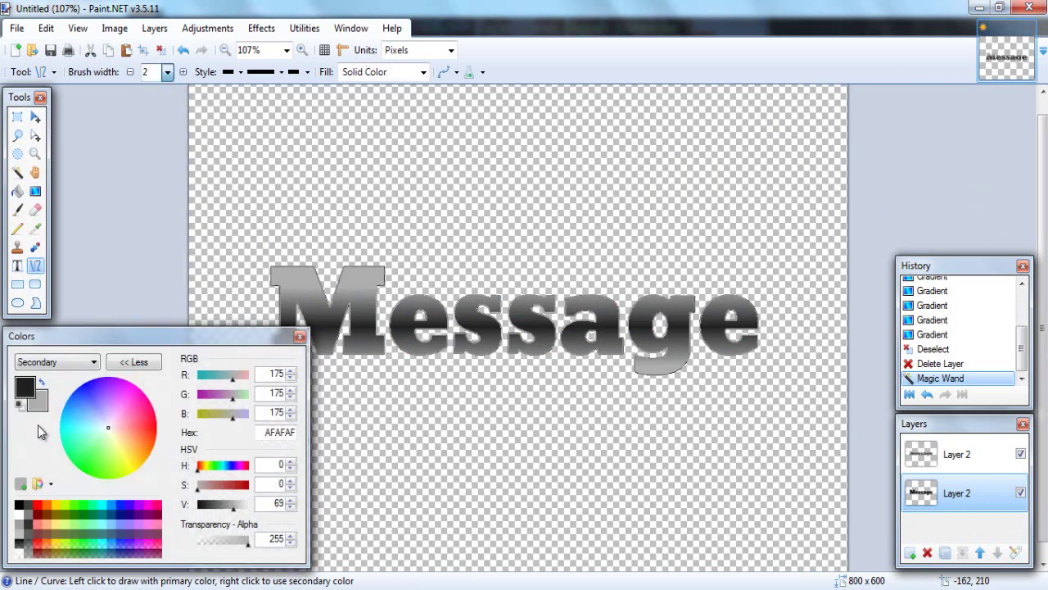
click(20, 391)
click(20, 511)
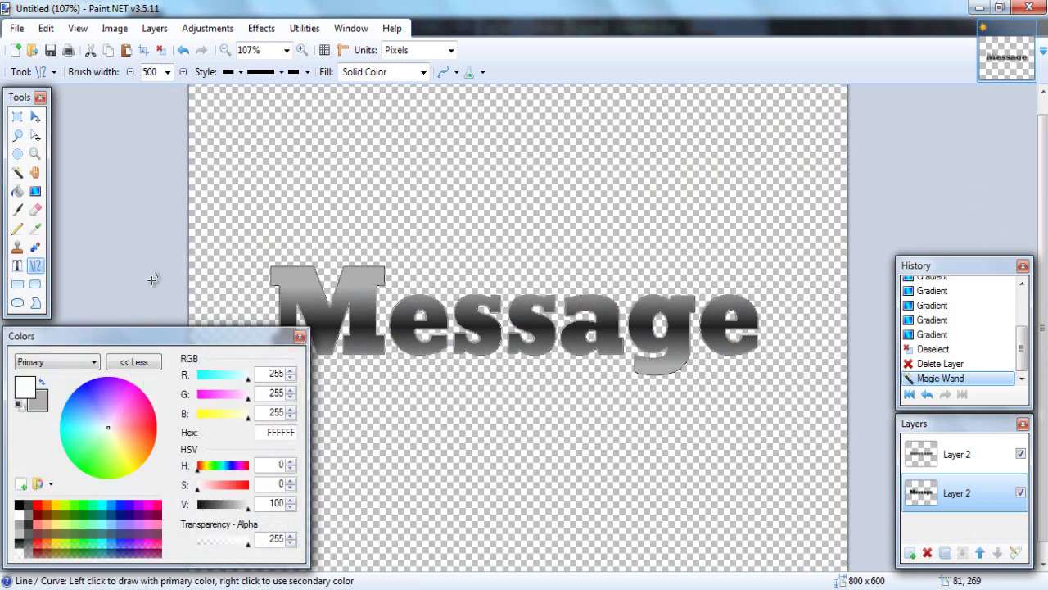
drag(105, 301, 819, 302)
key(ctrl+d)
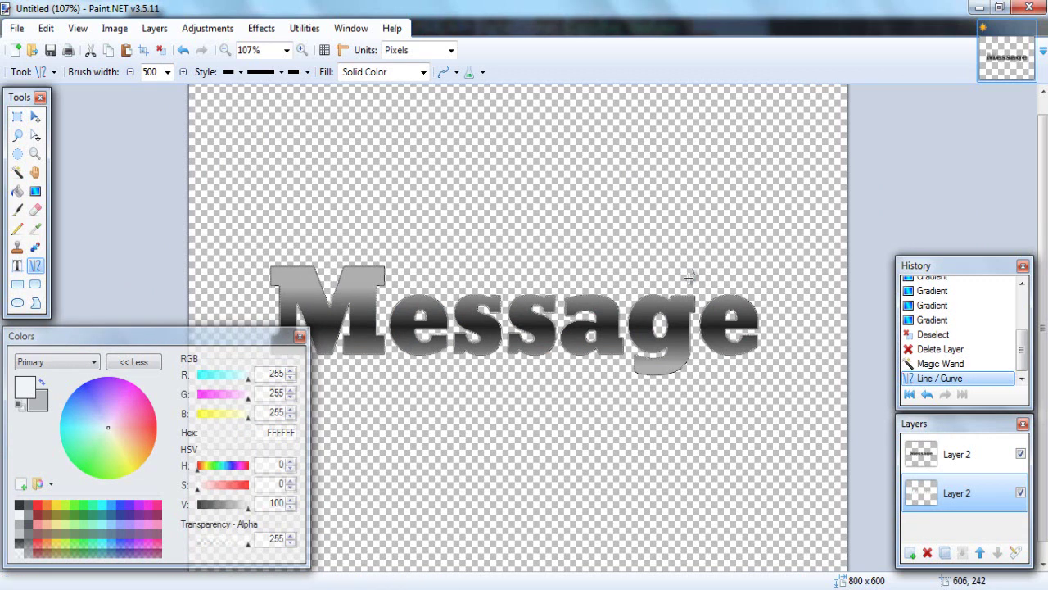
click(980, 554)
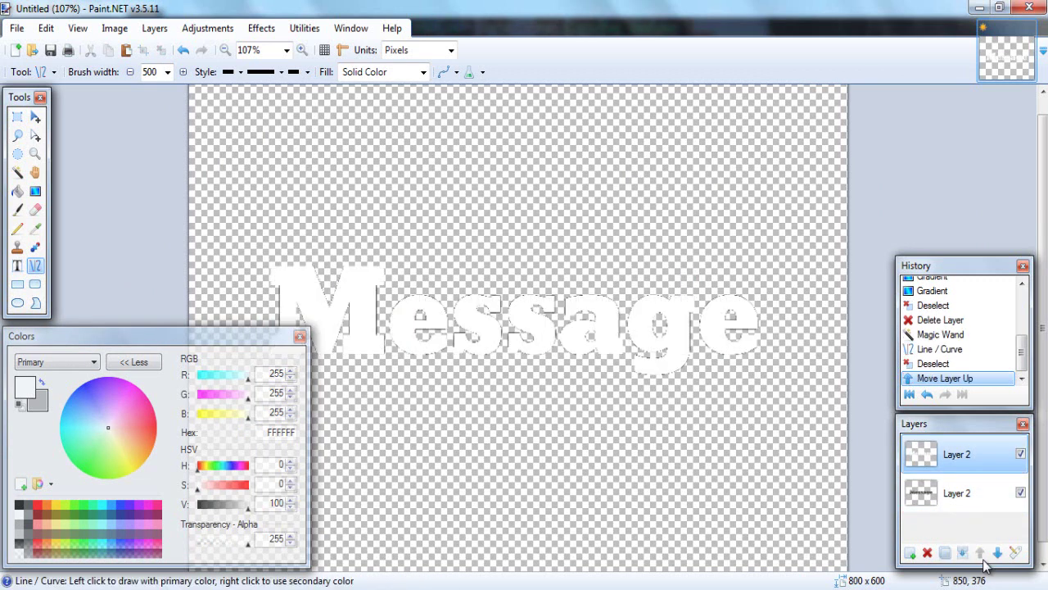
click(998, 553)
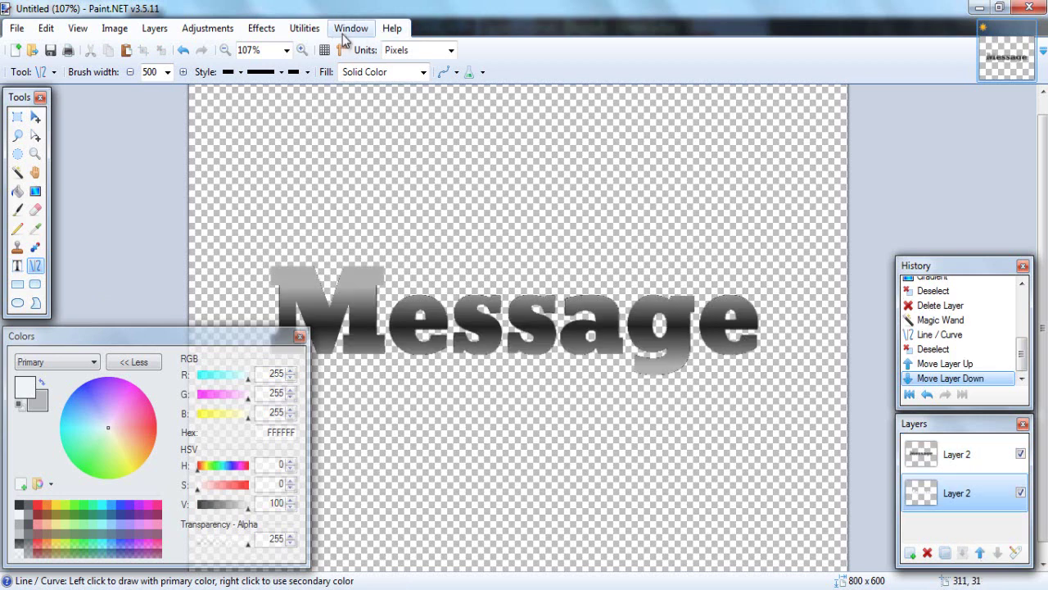
Apply a Gaussian Blur with radius 12 to the white lettering layer
click(267, 30)
mouse_move(287, 65)
click(391, 82)
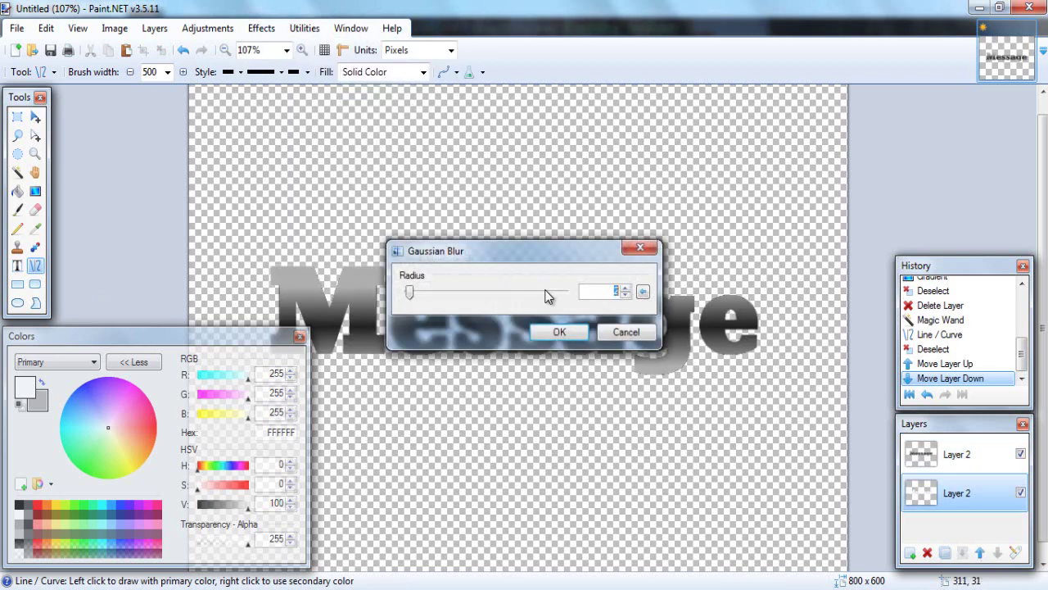
drag(533, 248, 543, 161)
text(12)
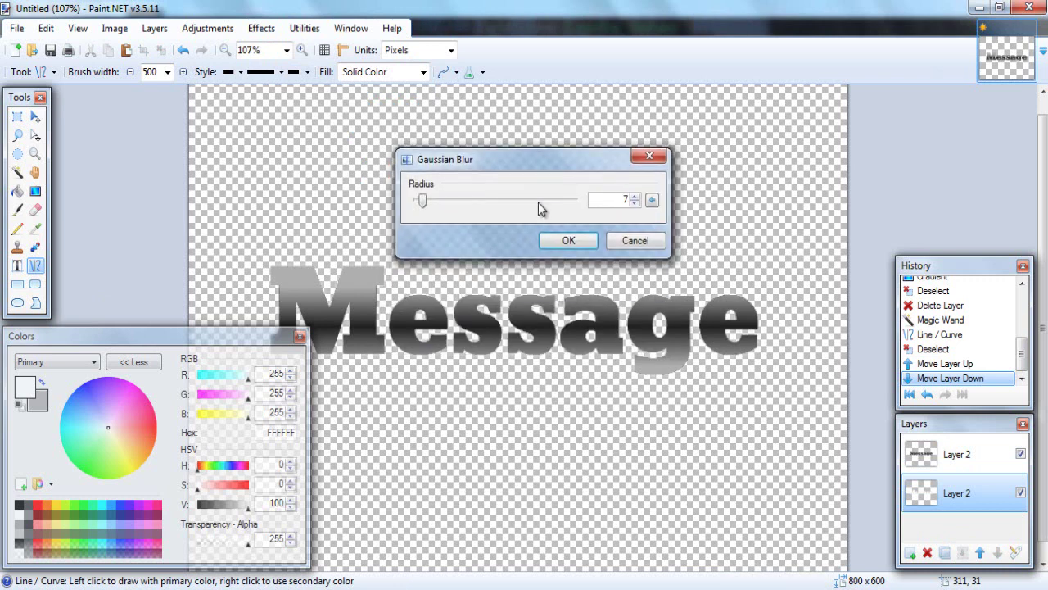
click(569, 240)
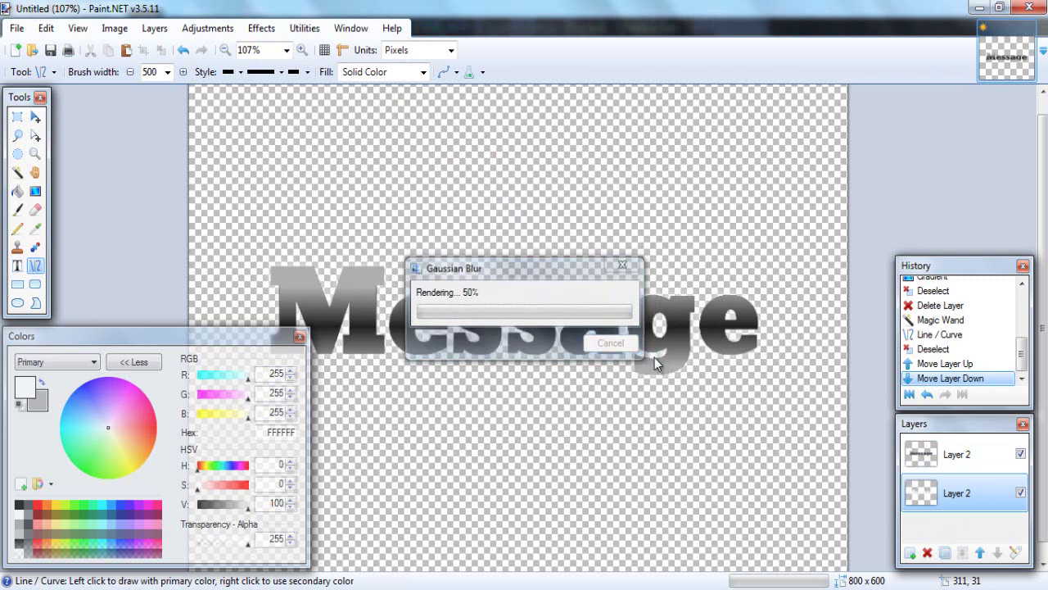
Repeatedly duplicate the blurred white layer and merge the copies down to thicken the glow
click(950, 555)
click(951, 554)
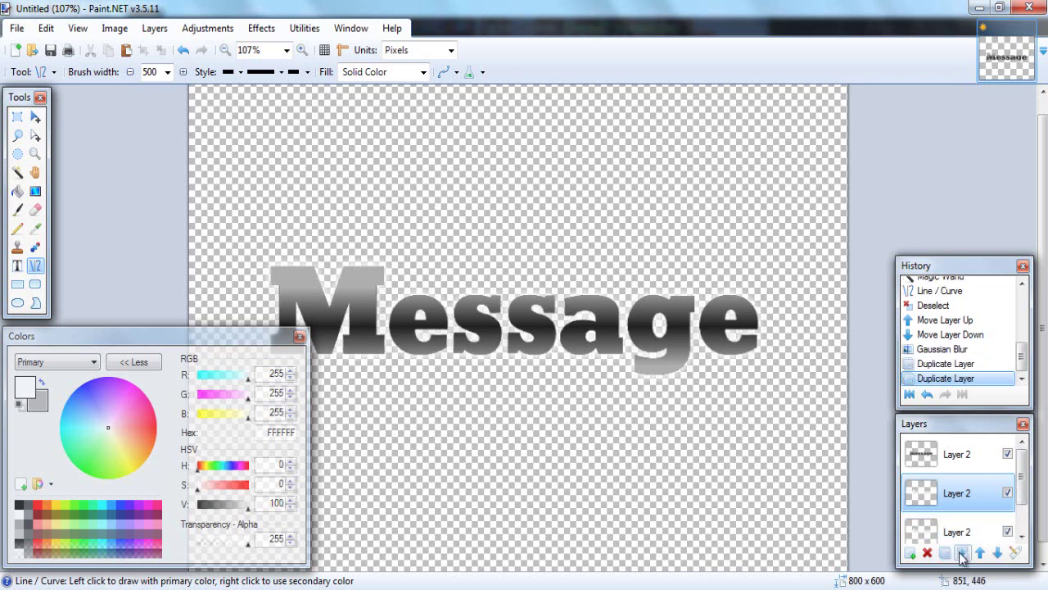
click(960, 552)
click(960, 553)
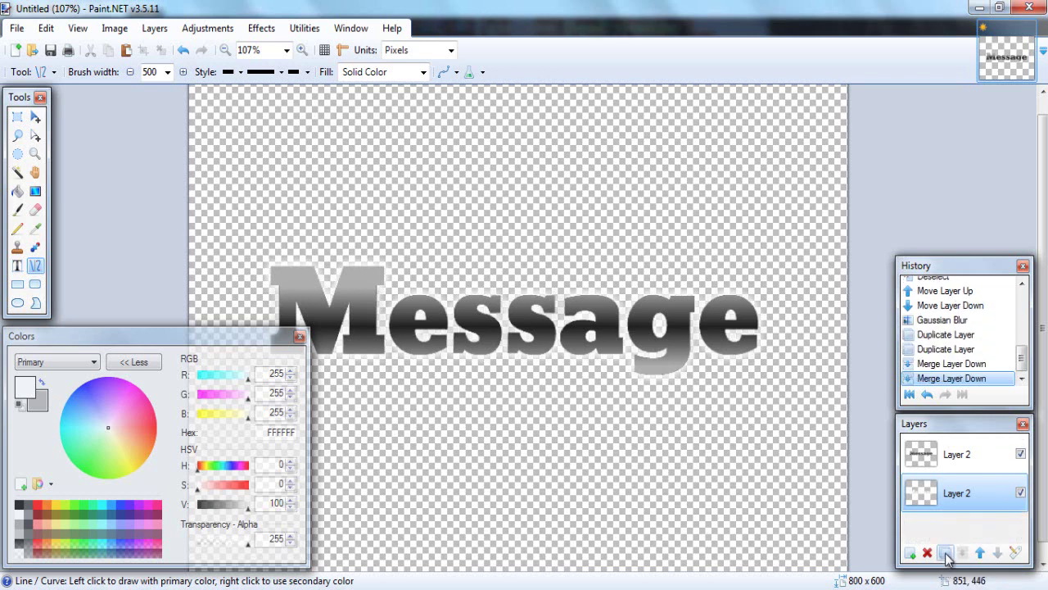
click(944, 553)
click(944, 553)
click(962, 552)
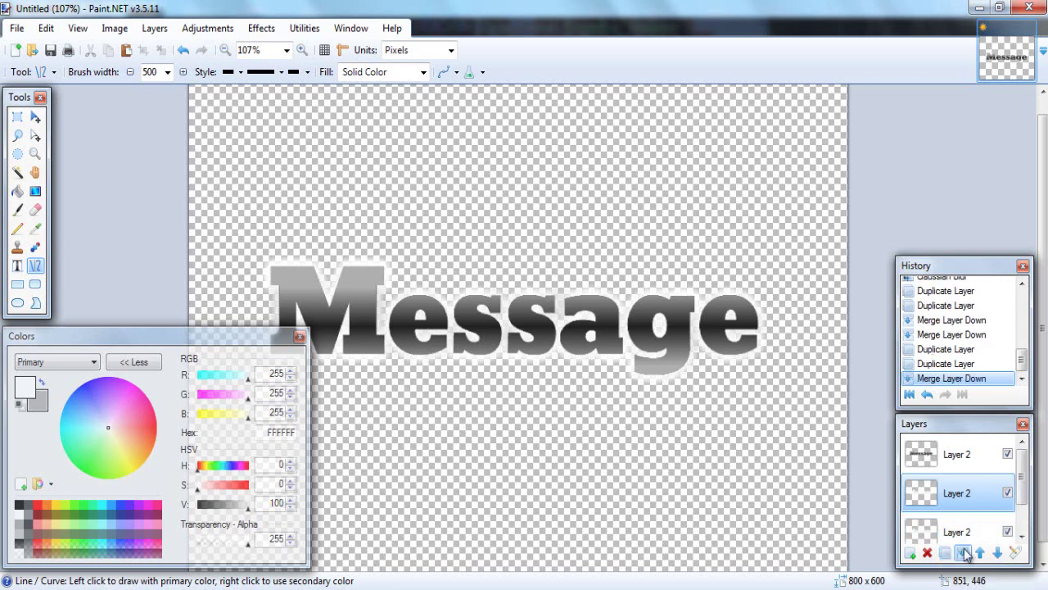
click(950, 555)
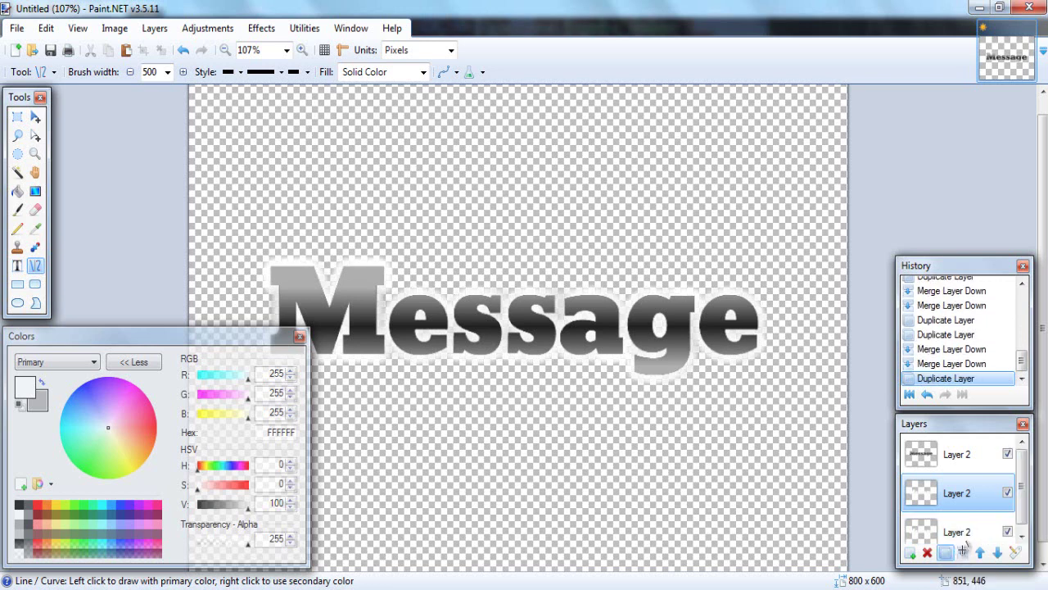
click(950, 555)
click(963, 555)
click(963, 555)
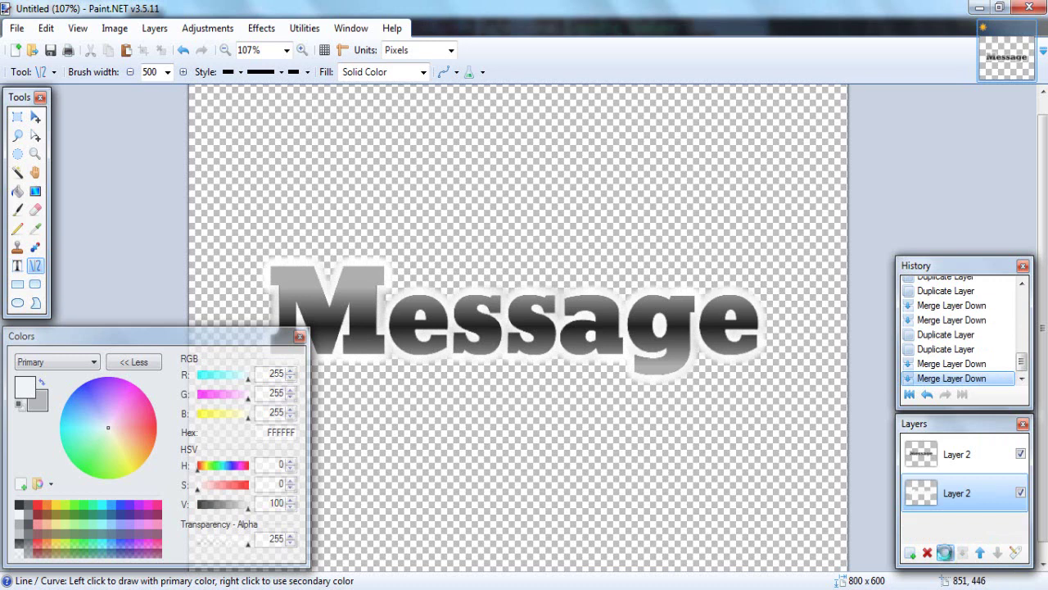
click(945, 554)
click(945, 553)
click(963, 553)
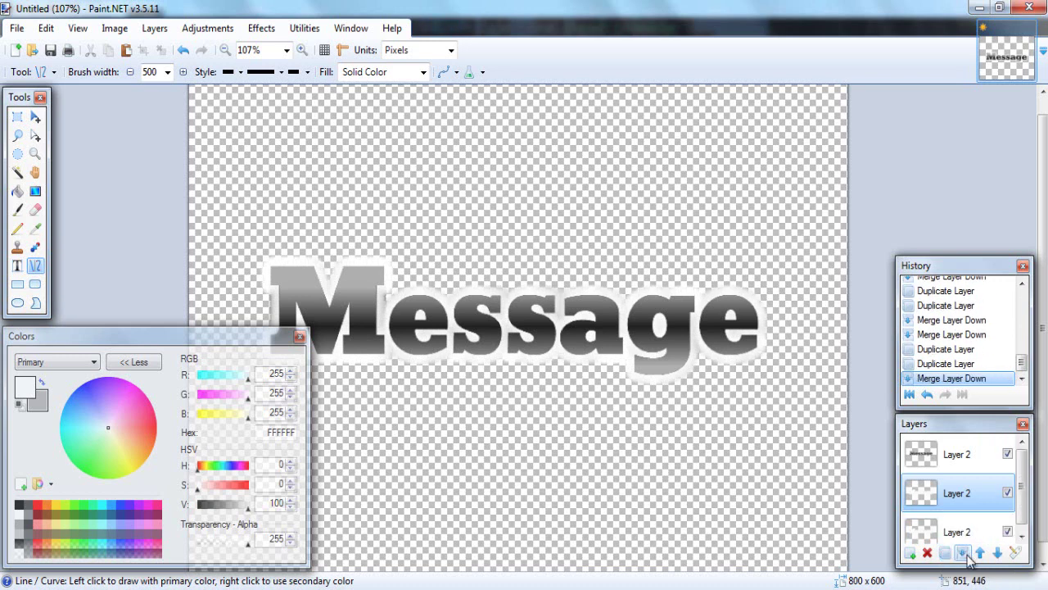
click(963, 554)
click(945, 554)
click(945, 553)
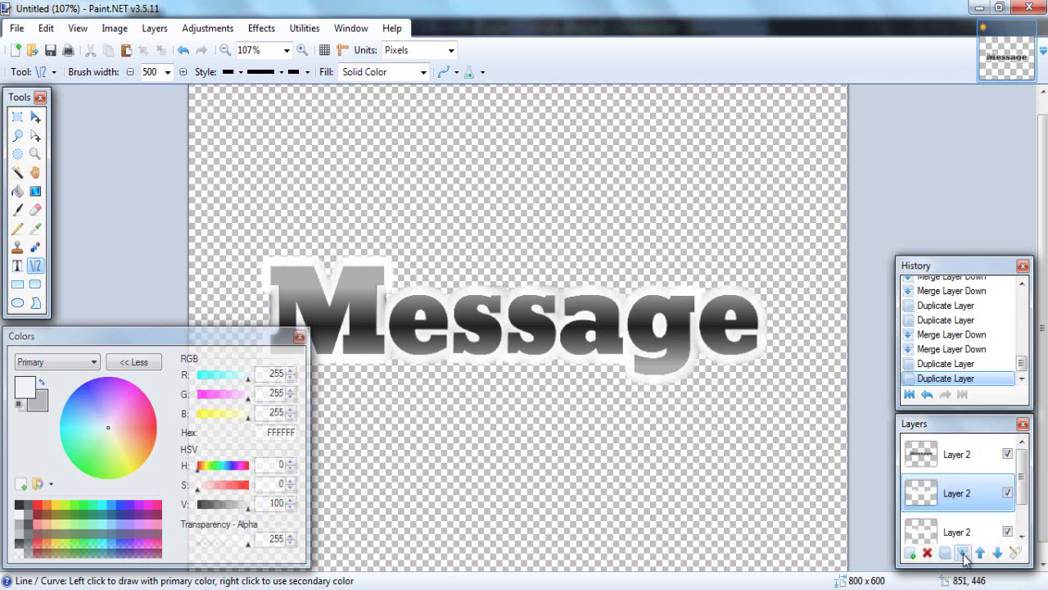
click(963, 554)
click(963, 553)
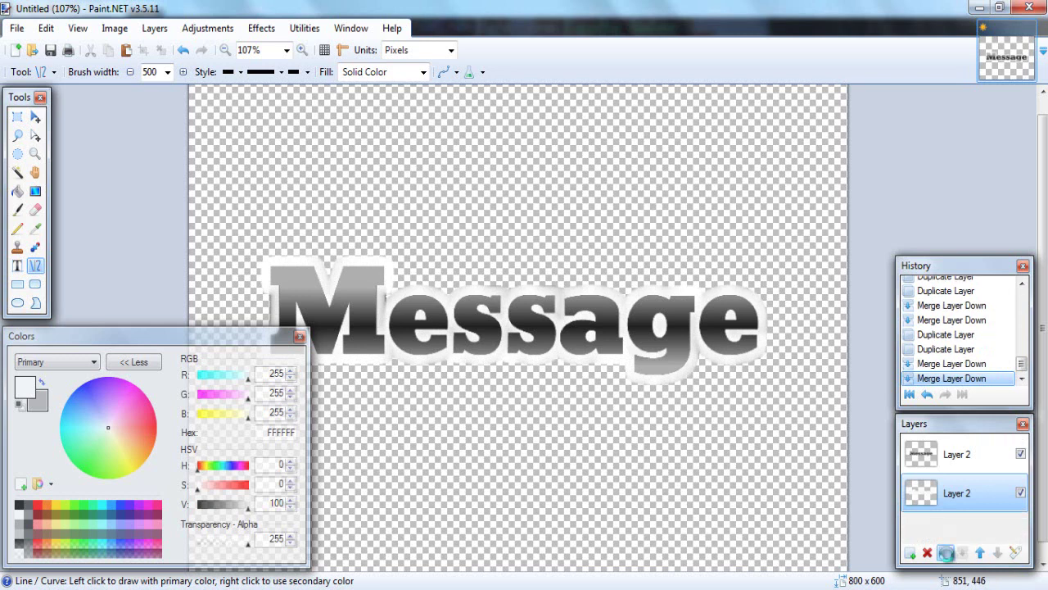
click(945, 553)
click(946, 554)
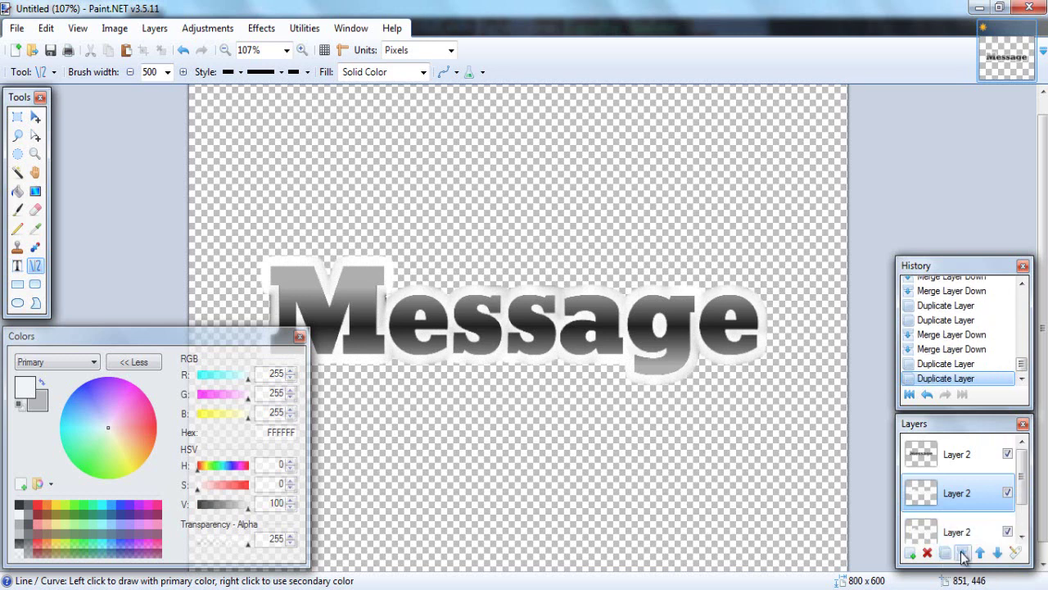
click(963, 554)
click(963, 553)
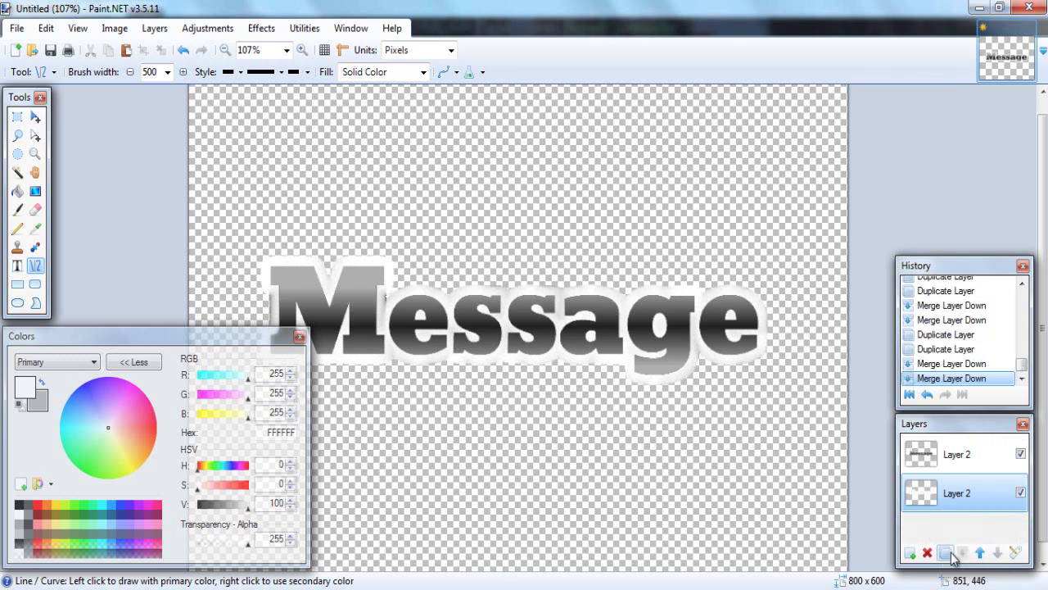
click(945, 553)
click(945, 553)
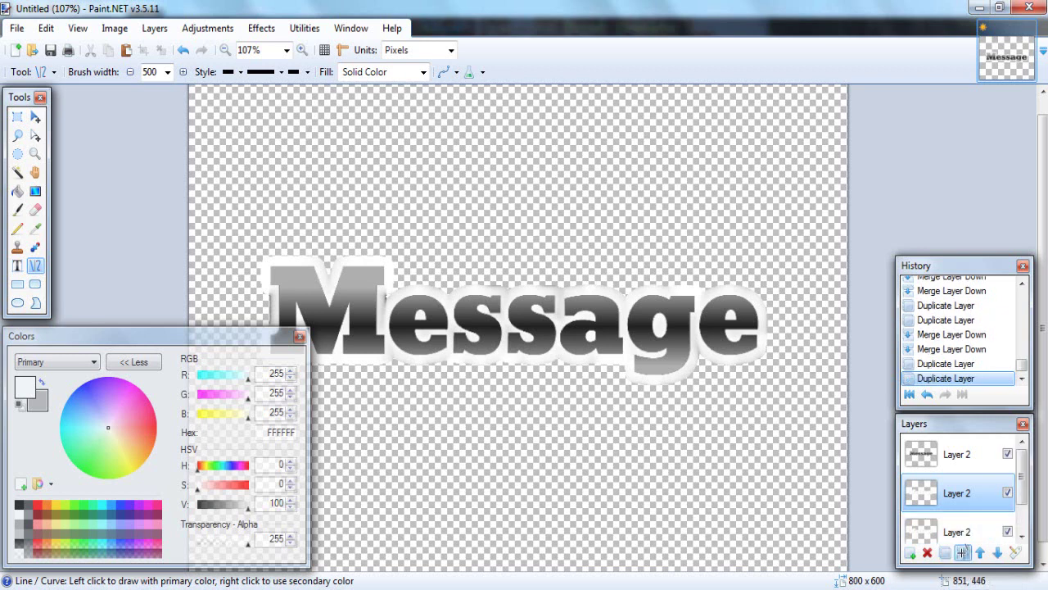
click(963, 554)
click(963, 553)
Add Layer 3 at the bottom and fill it with a radial gradient, black centre fading to grey
click(909, 554)
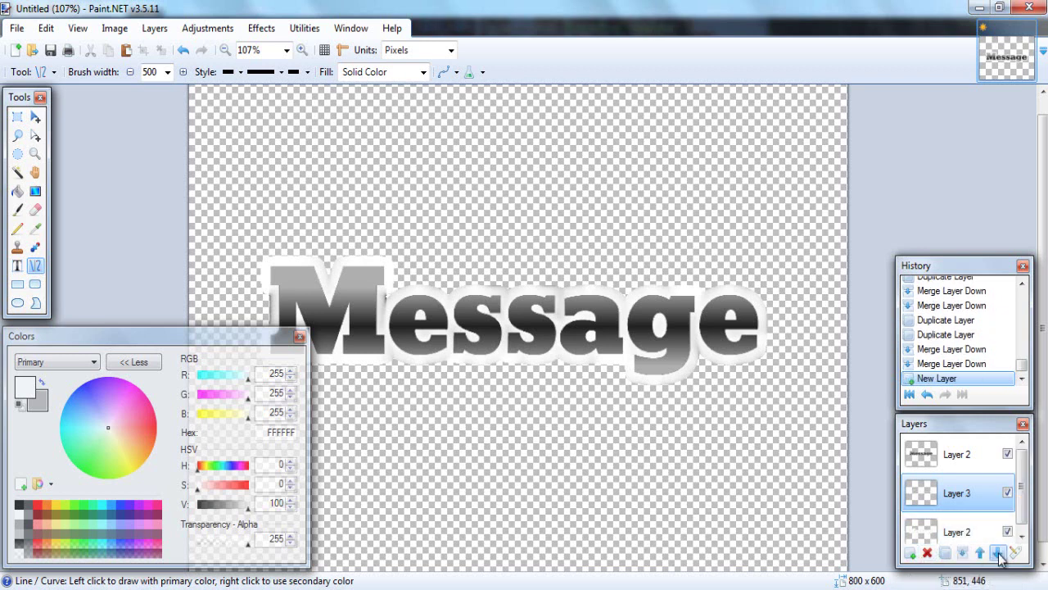
click(999, 555)
click(35, 191)
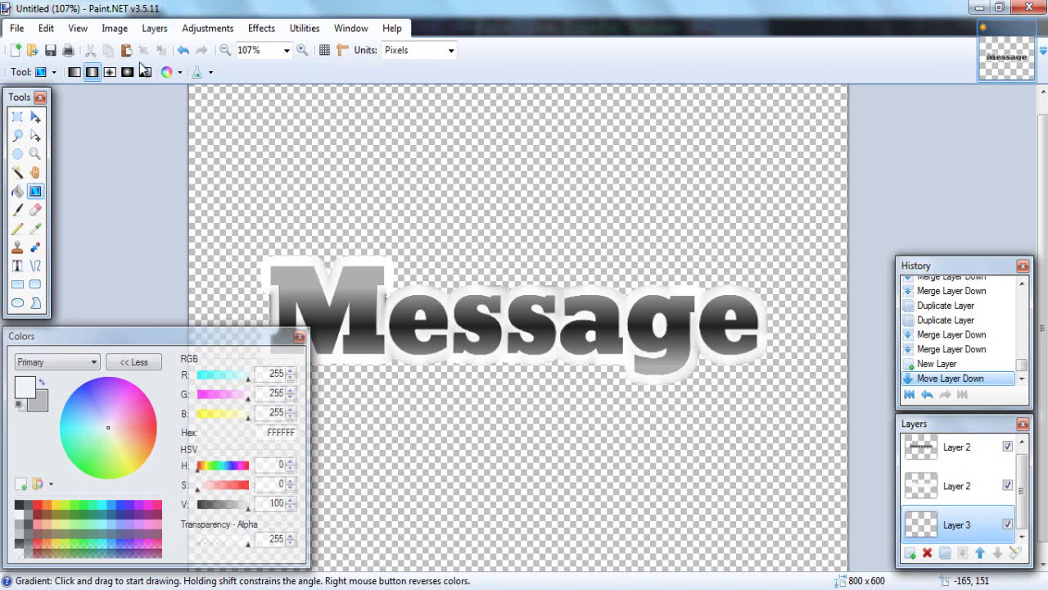
click(127, 72)
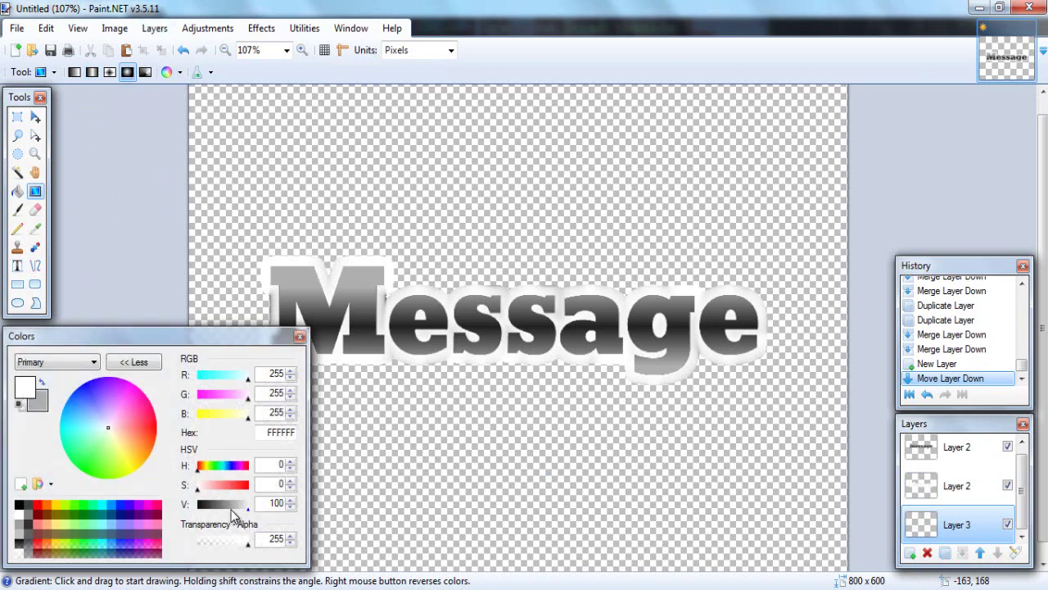
drag(238, 504, 222, 504)
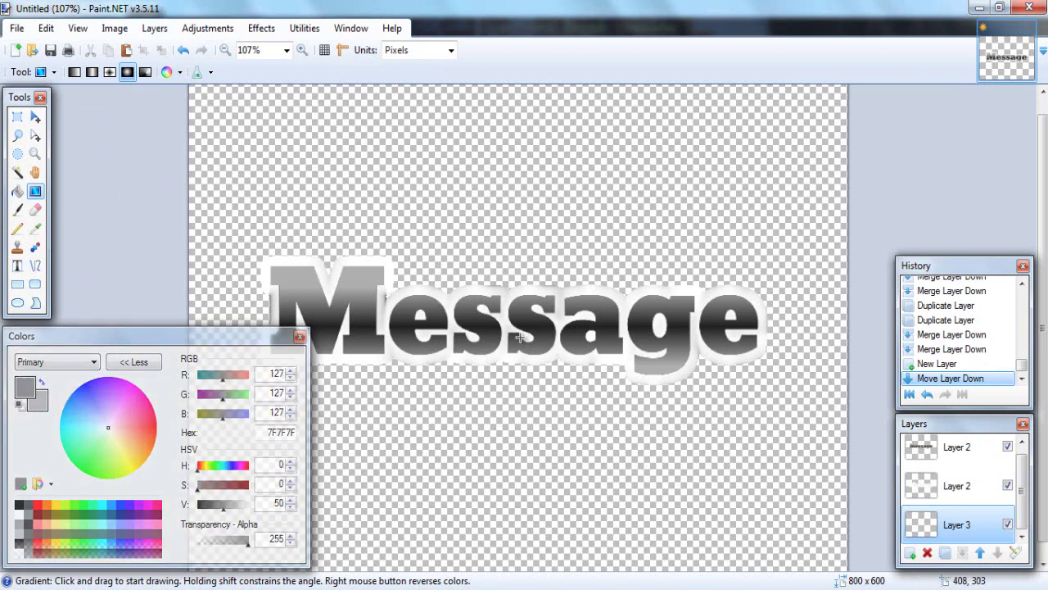
drag(511, 340, 951, 218)
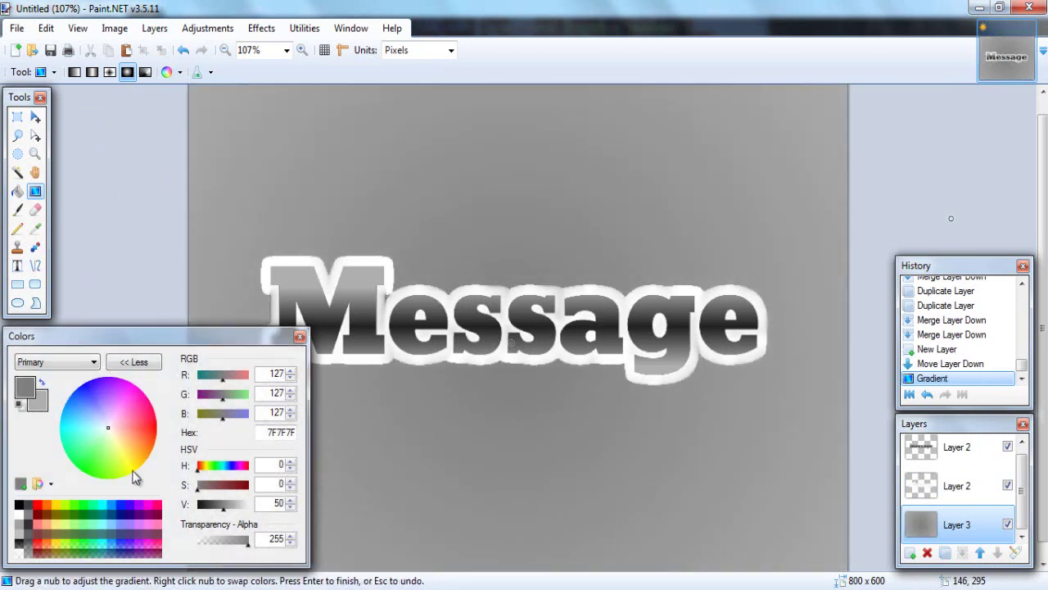
drag(215, 506, 190, 508)
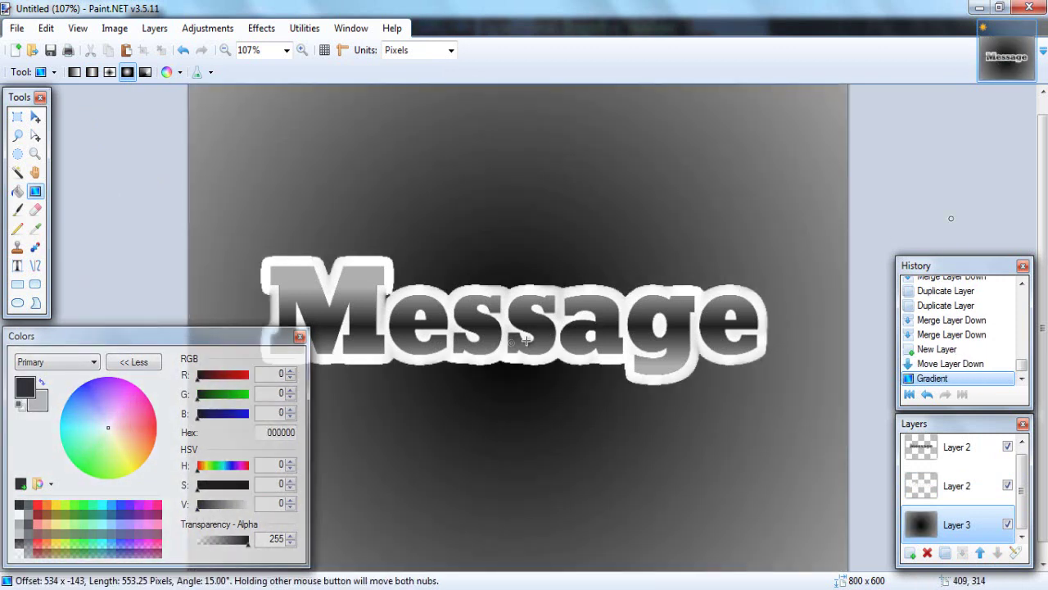
key(Return)
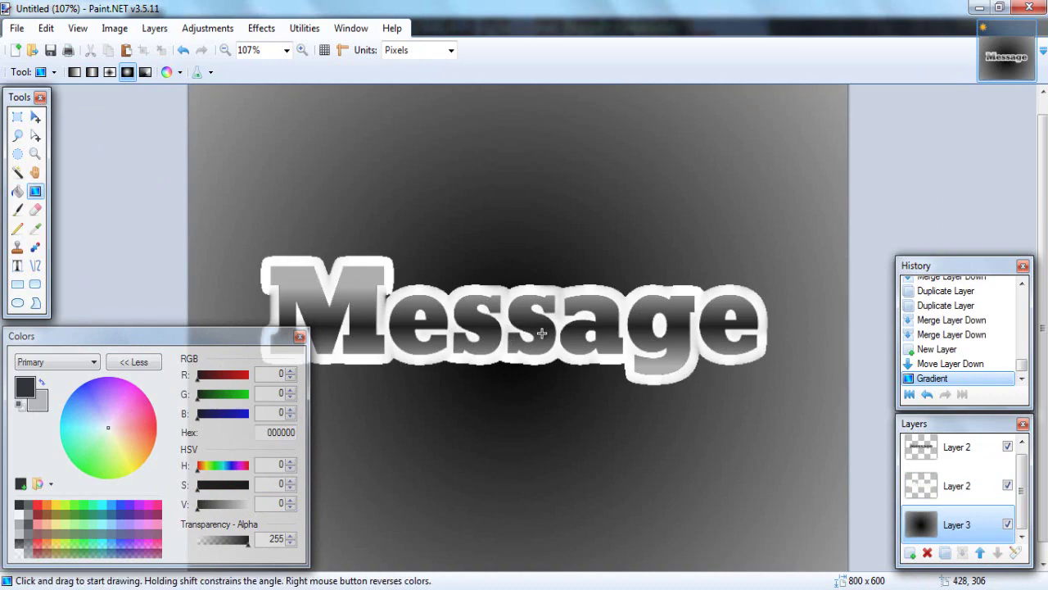
scroll(541, 333, down, 2)
scroll(544, 338, up, 6)
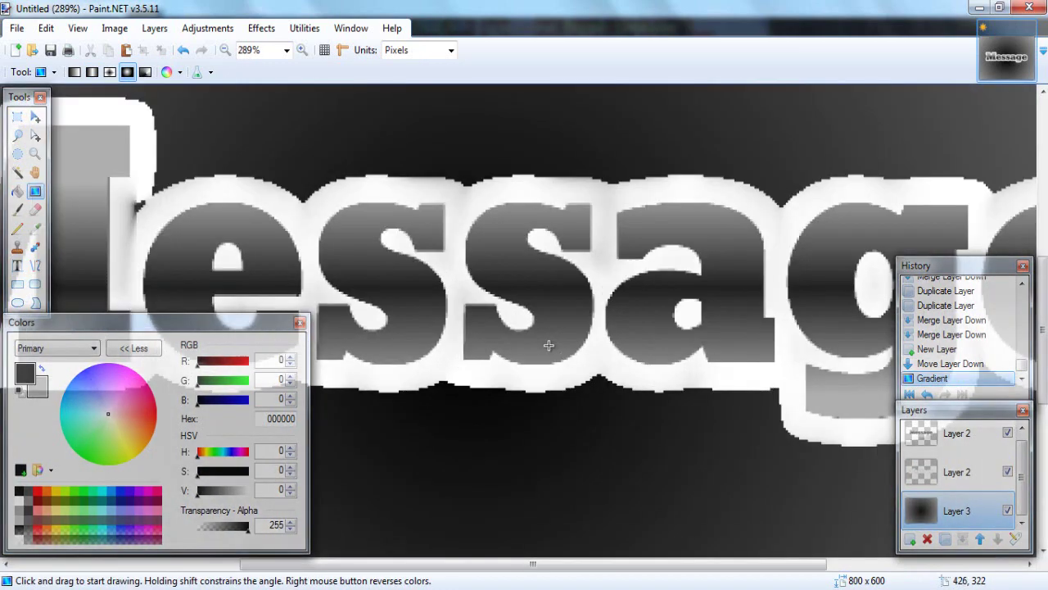
scroll(548, 344, down, 5)
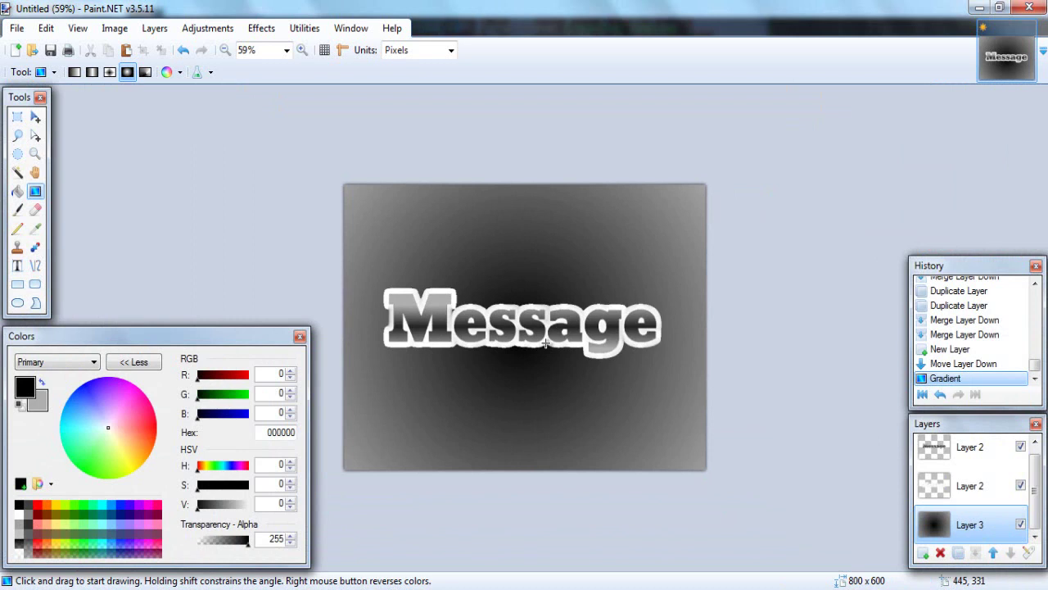
scroll(543, 335, up, 1)
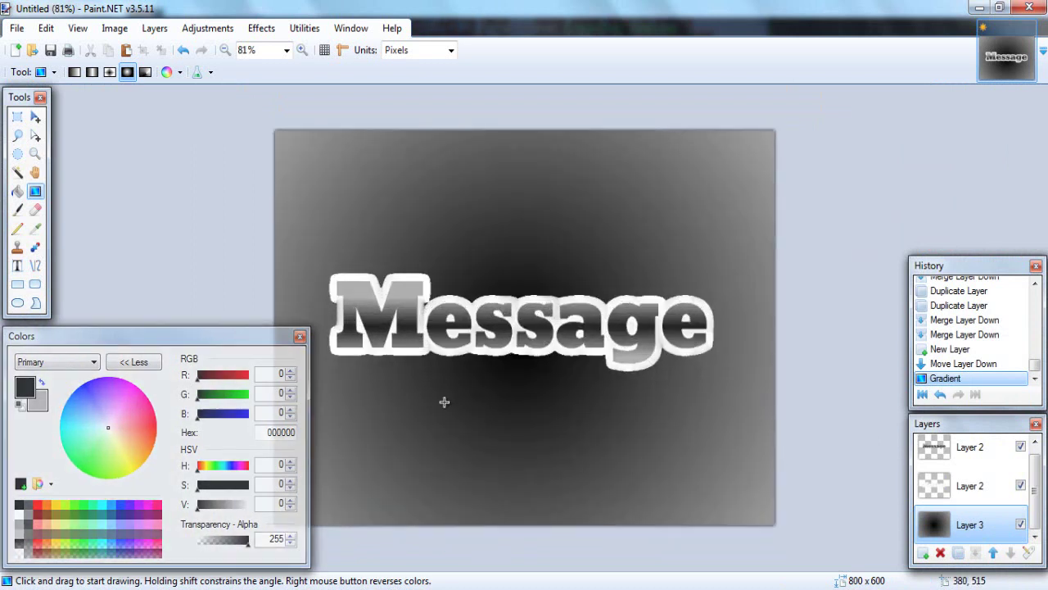
scroll(493, 332, down, 1)
scroll(493, 332, up, 1)
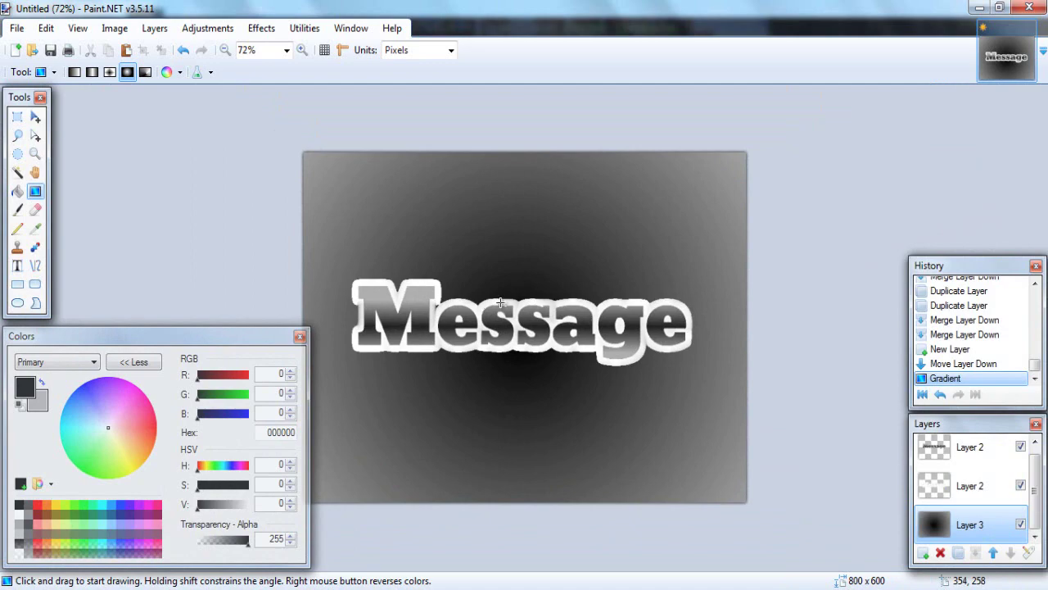
scroll(507, 300, down, 1)
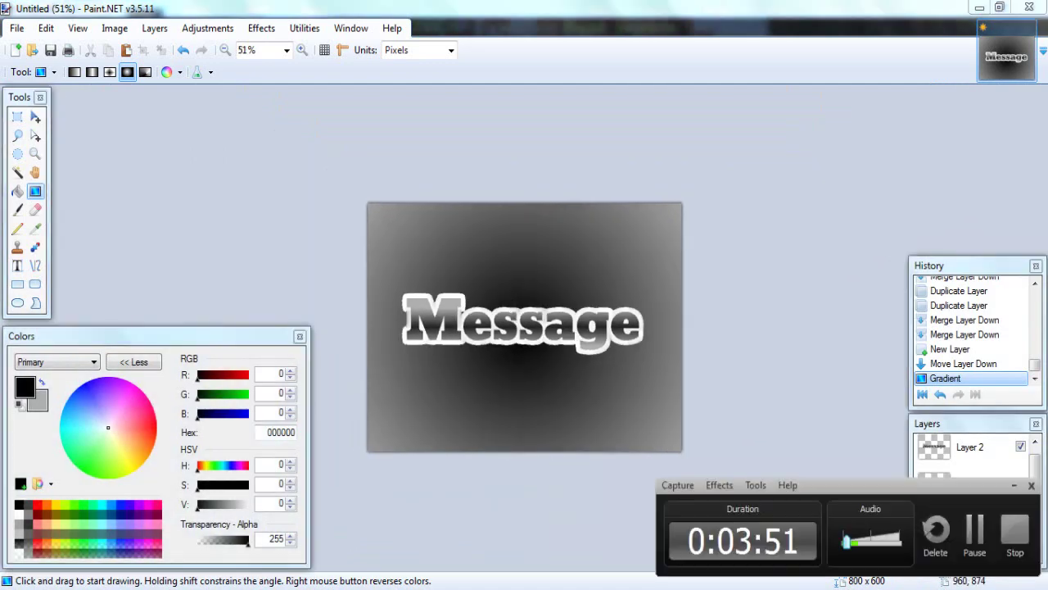